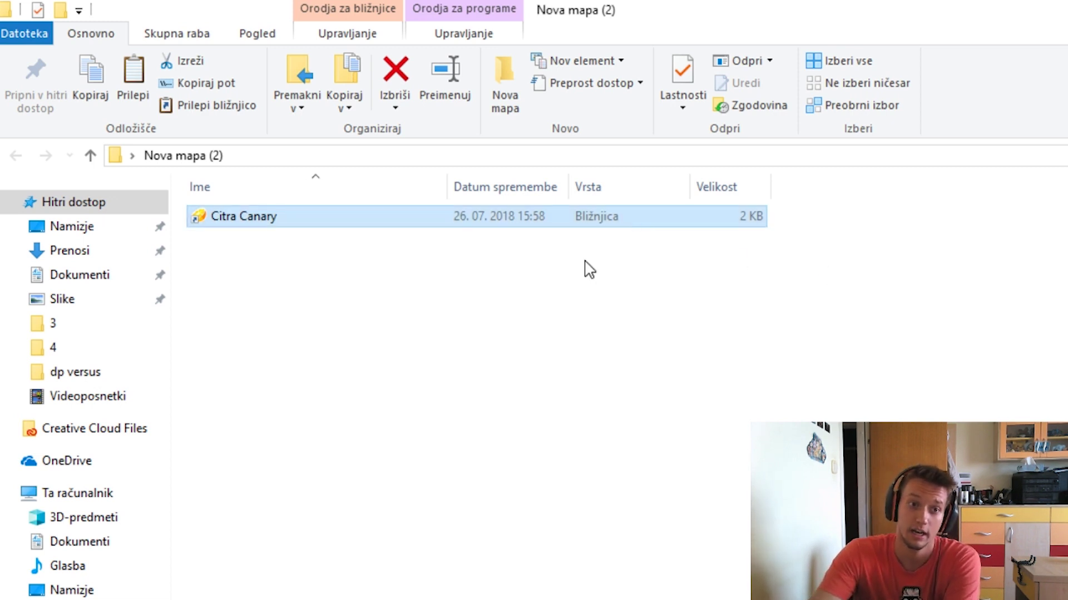
# Step: Put a Citra Canary shortcut on the desktop and open its canary-mingw install folder
pyautogui.moveTo(643, 270)
pyautogui.mouseDown()
pyautogui.moveTo(565, 245)
pyautogui.moveTo(548, 217)
pyautogui.mouseUp()
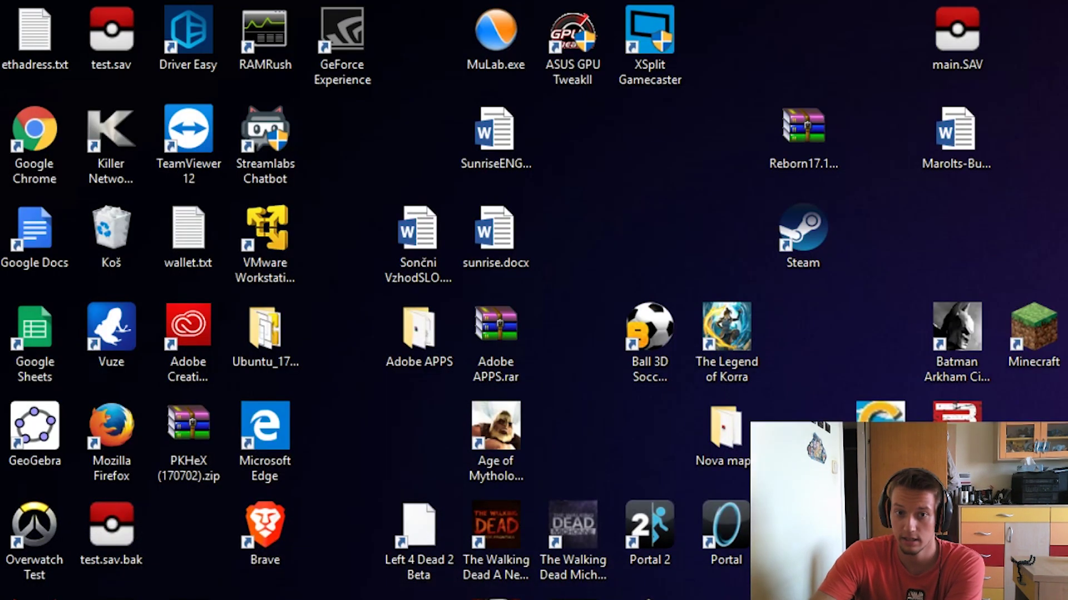
pyautogui.moveTo(939, 409)
pyautogui.mouseDown()
pyautogui.moveTo(636, 253)
pyautogui.moveTo(648, 237)
pyautogui.mouseUp()
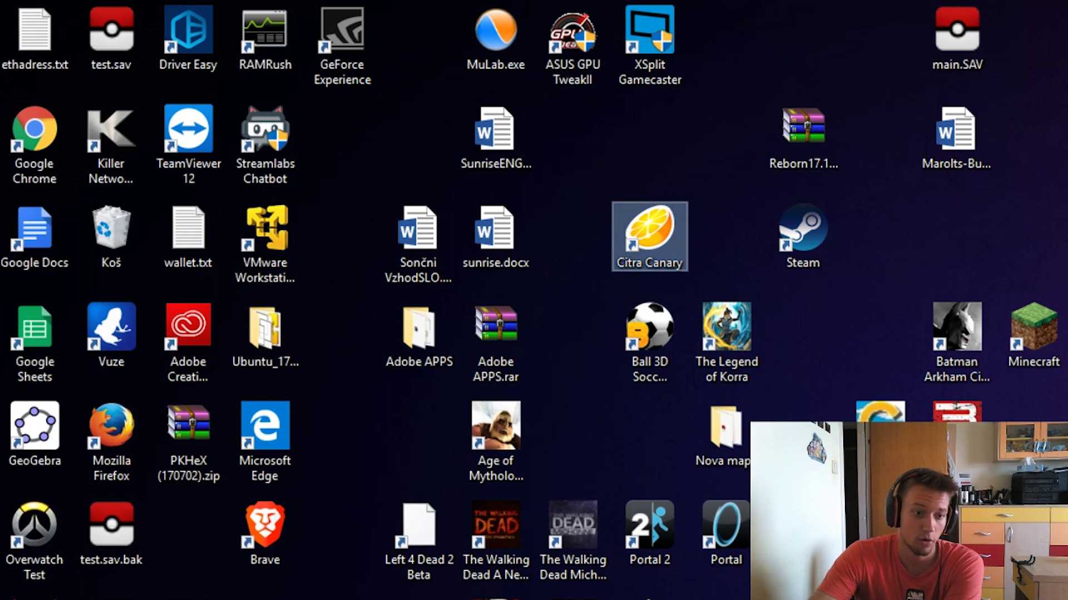
pyautogui.rightClick(640, 212)
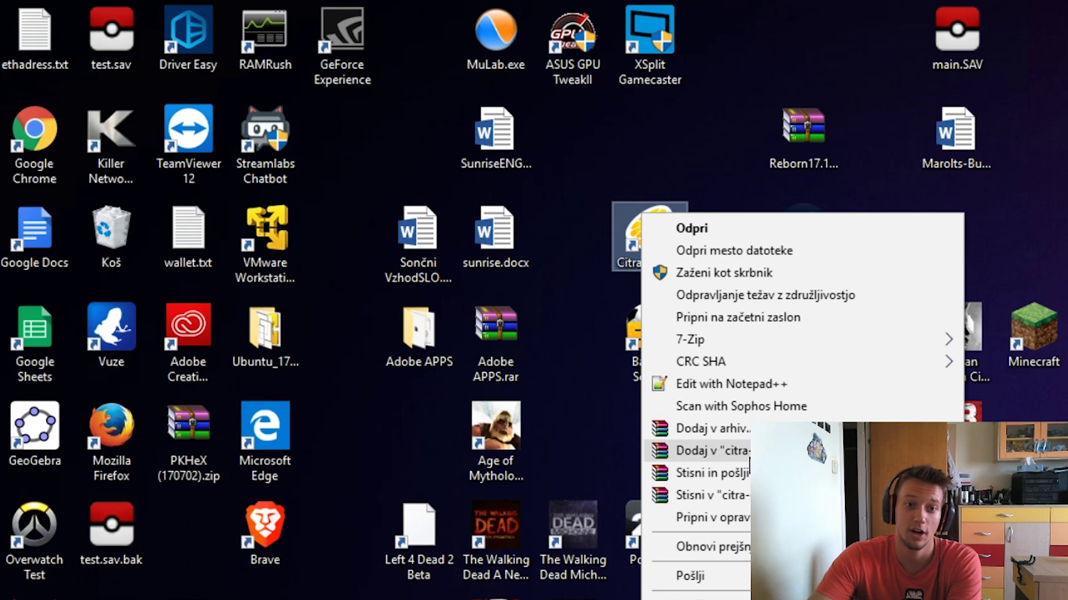
pyautogui.click(733, 251)
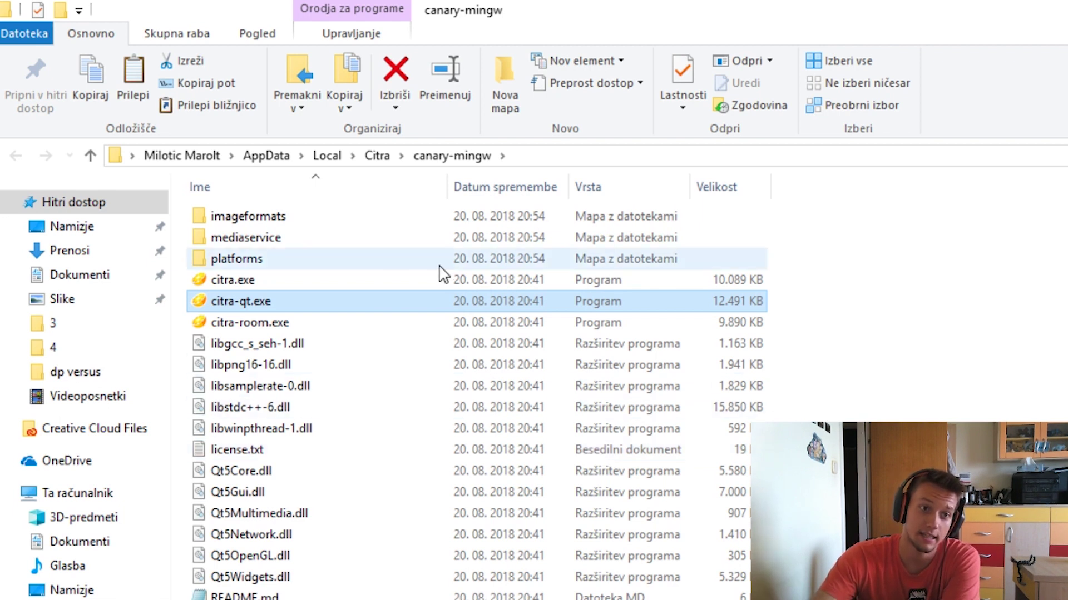
# Step: Run citra-qt.exe as administrator from the canary-mingw folder
pyautogui.click(266, 157)
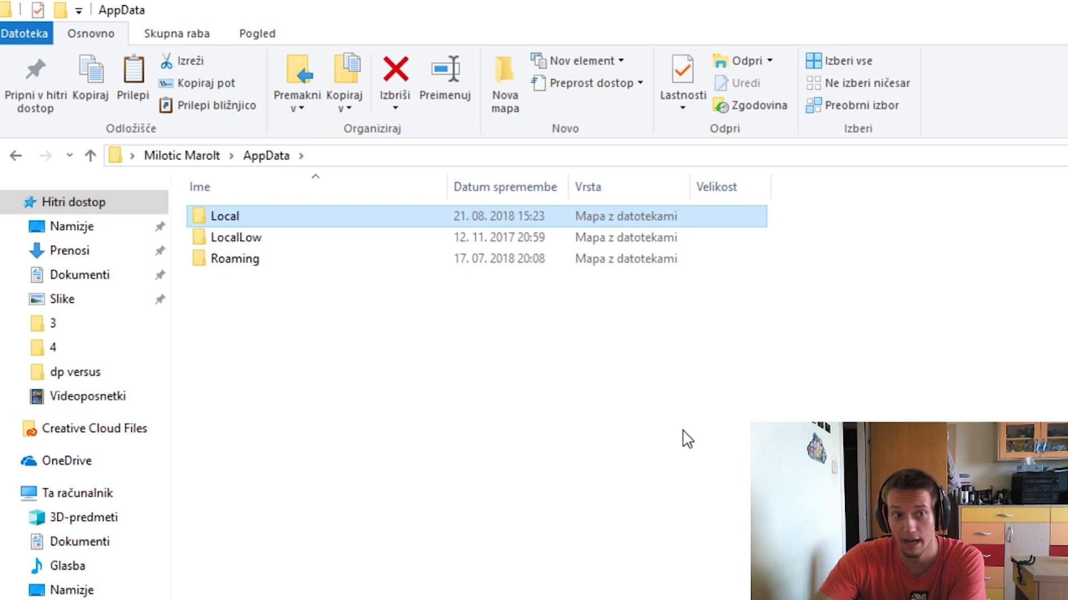
pyautogui.hotkey('alt', 'Left')
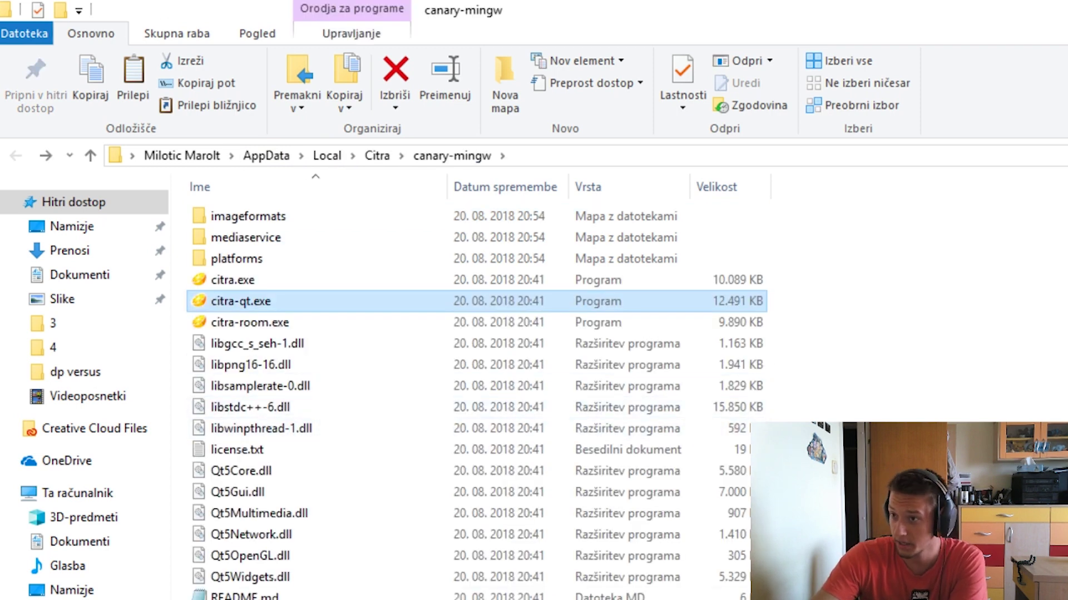
pyautogui.rightClick(274, 297)
pyautogui.click(359, 331)
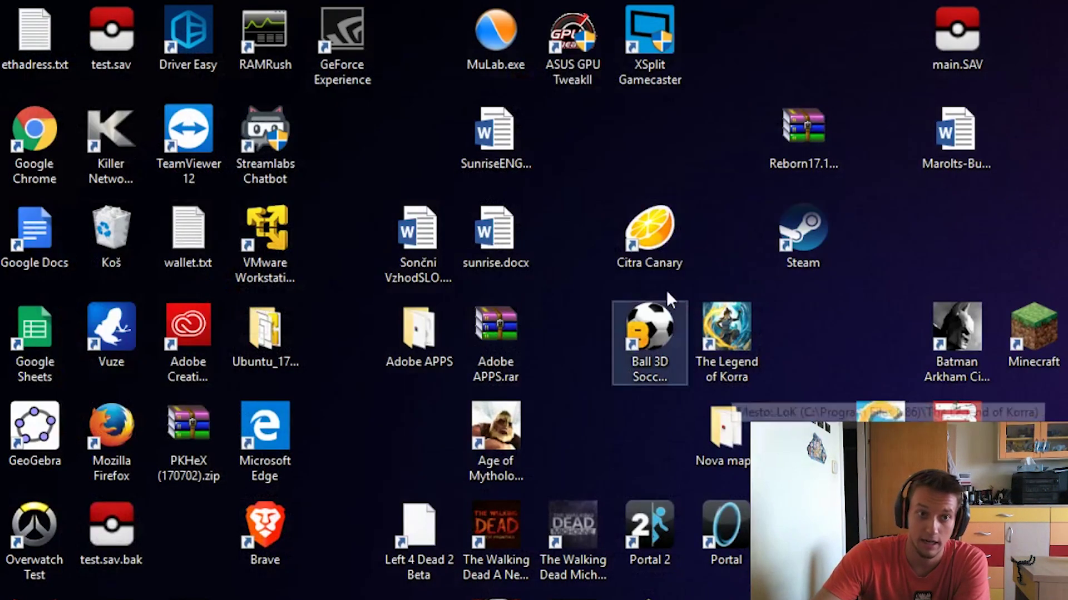
# Step: Reopen the Citra Canary install folder from the desktop shortcut and jump up to AppData
pyautogui.click(650, 228)
pyautogui.rightClick(649, 211)
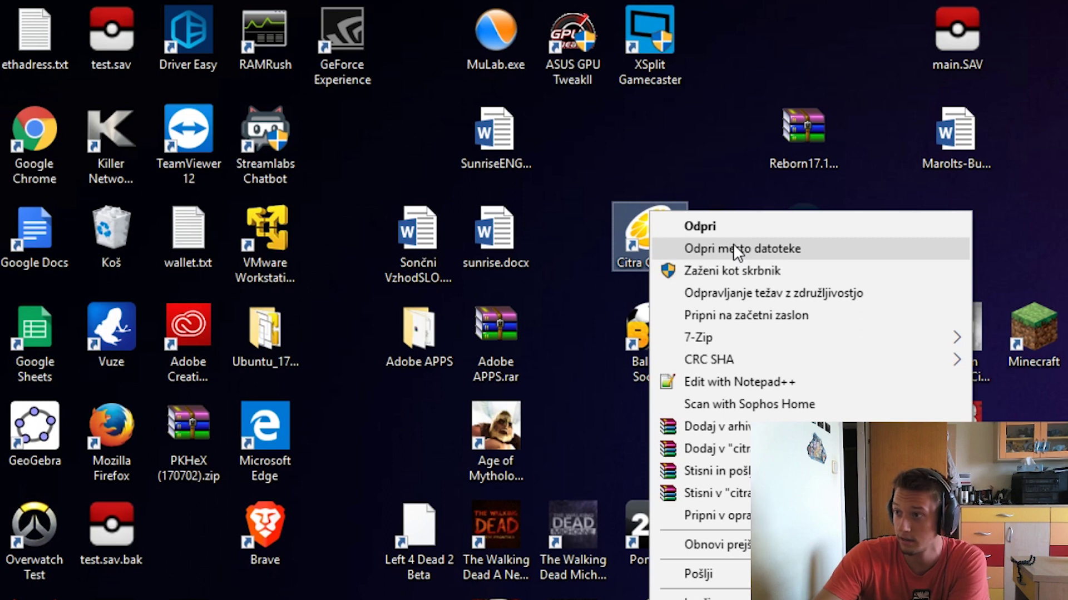
pyautogui.click(754, 251)
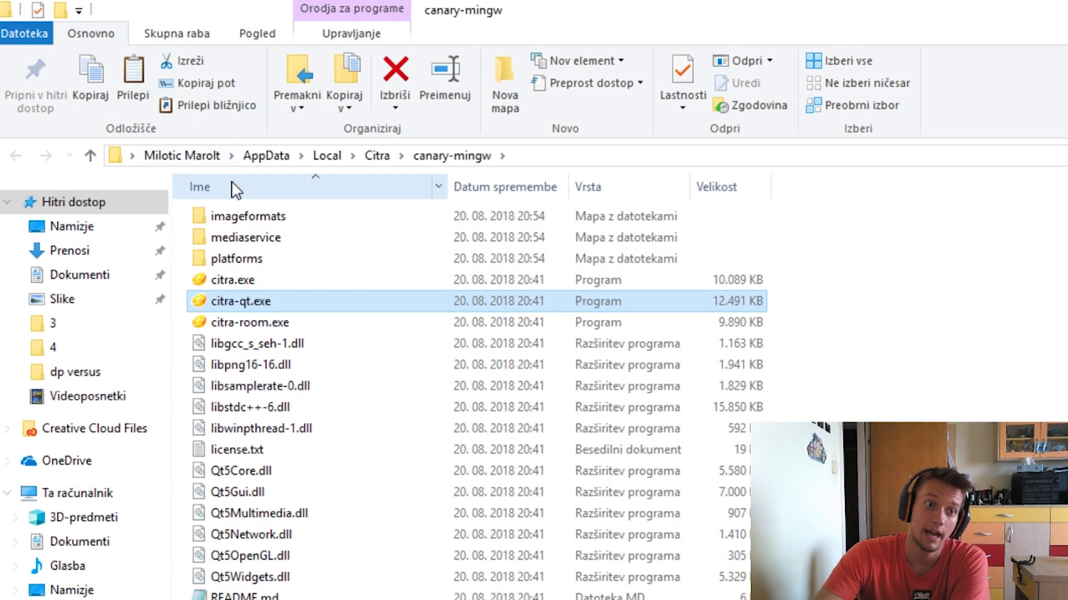
pyautogui.click(267, 156)
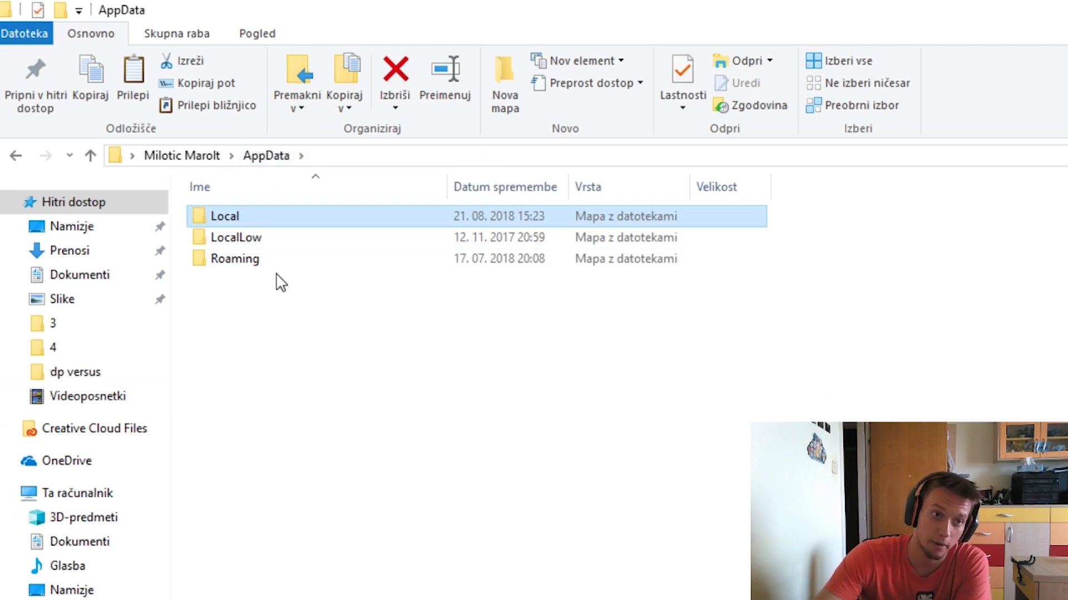
pyautogui.moveTo(272, 207)
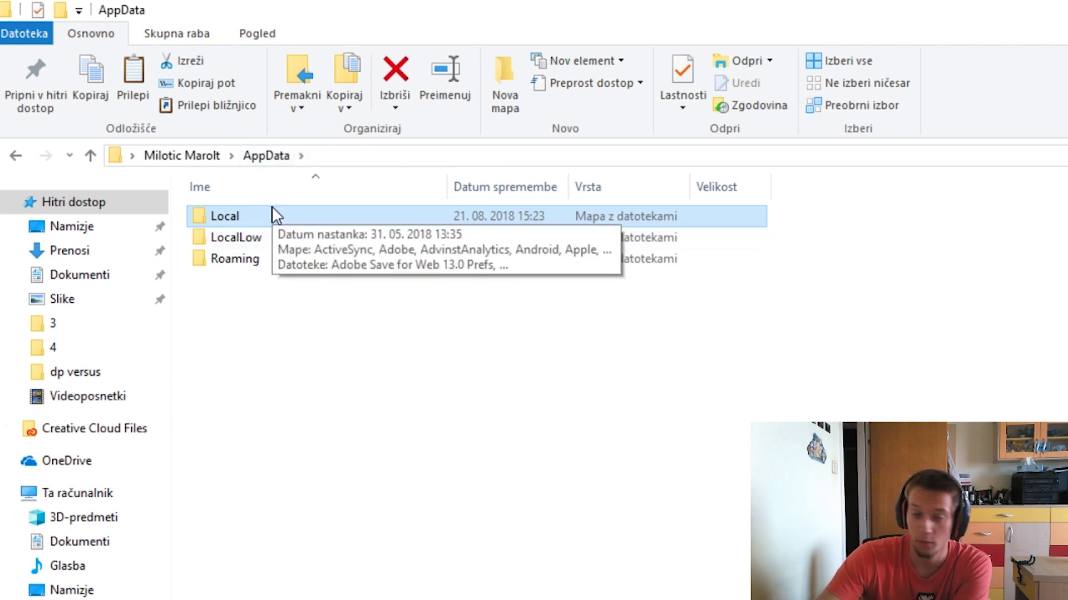
# Step: Open Roaming, then Citra's data folder, then its sdmc folder
pyautogui.doubleClick(273, 253)
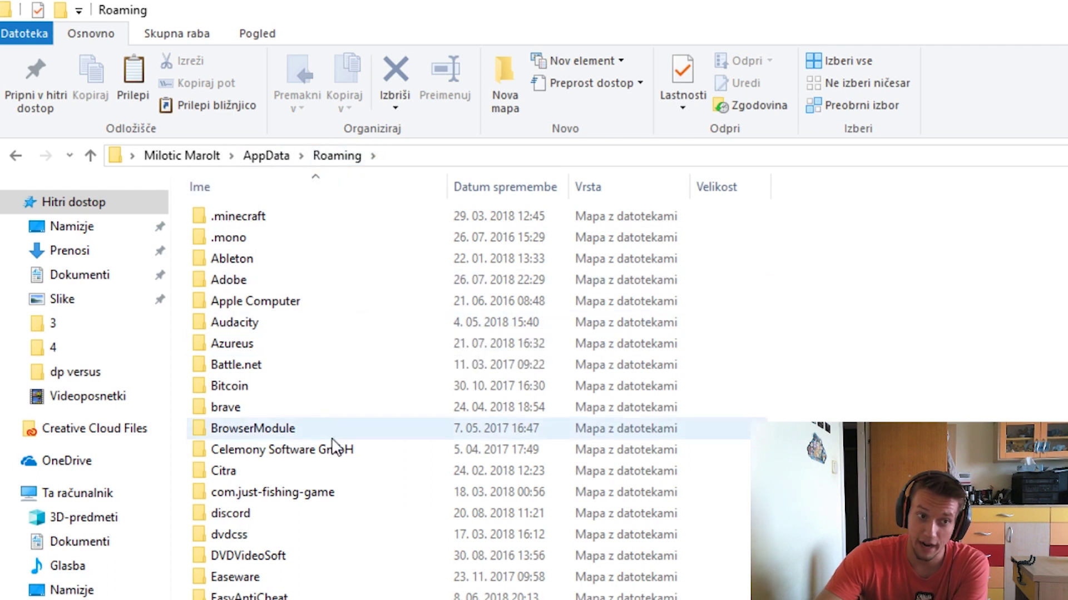
pyautogui.doubleClick(287, 474)
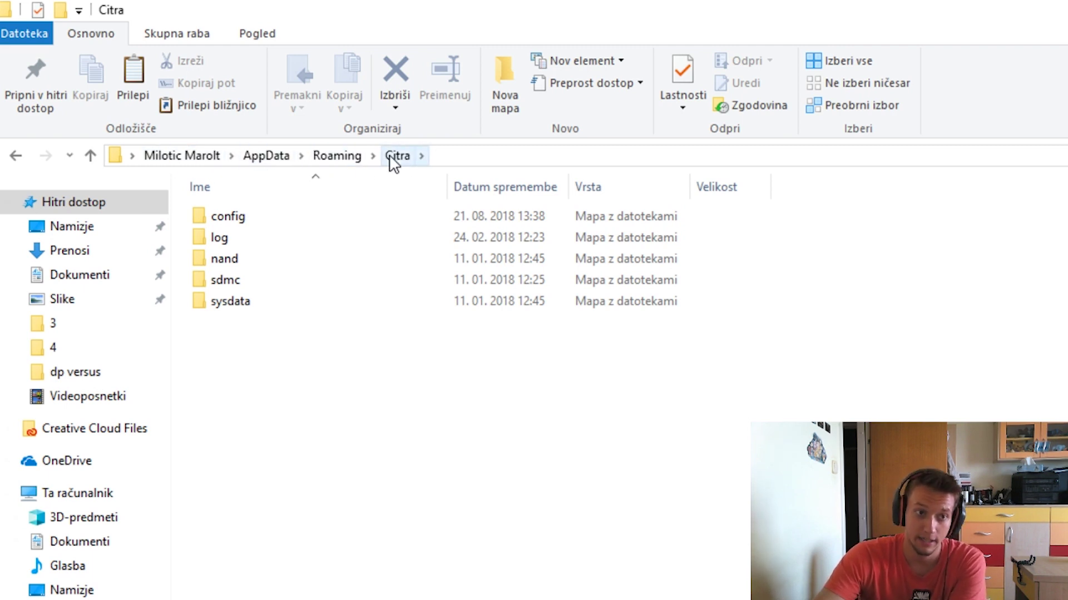
pyautogui.moveTo(321, 358)
pyautogui.mouseDown()
pyautogui.moveTo(279, 259)
pyautogui.moveTo(277, 190)
pyautogui.moveTo(239, 289)
pyautogui.mouseUp()
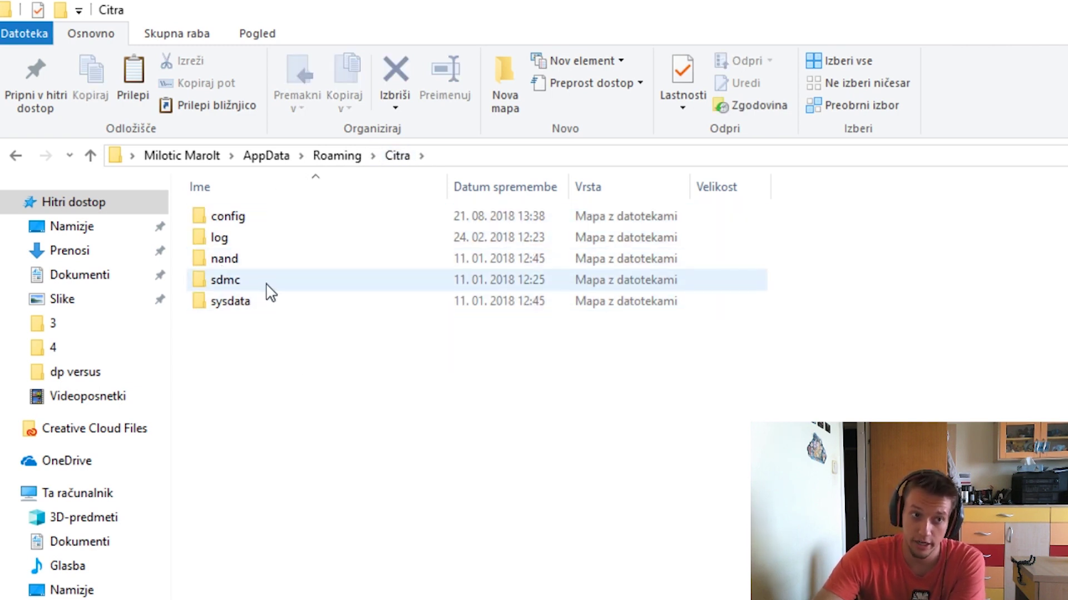
pyautogui.moveTo(269, 292)
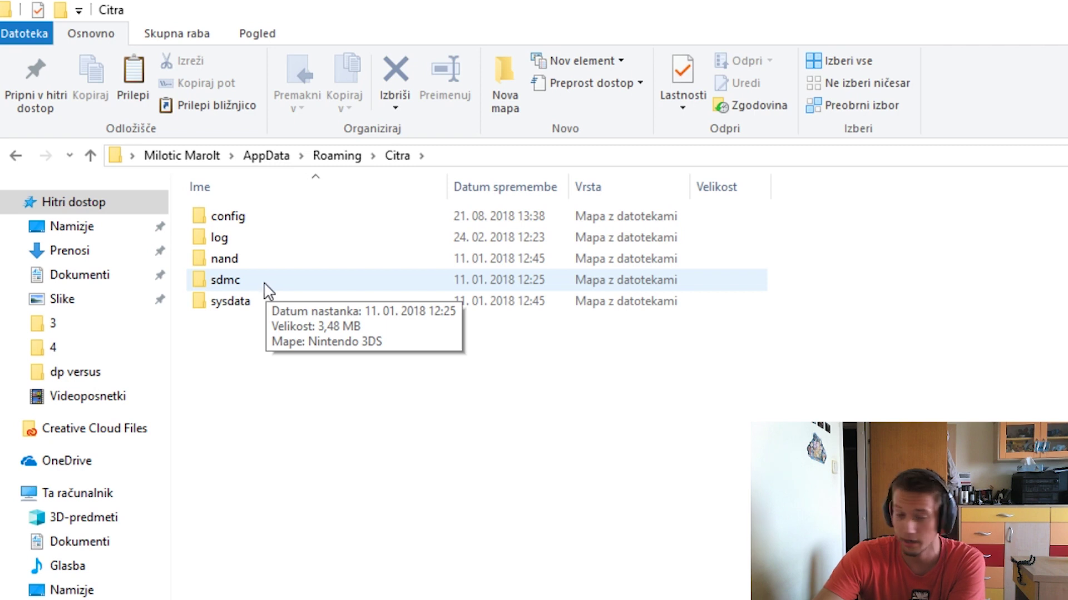
pyautogui.doubleClick(264, 290)
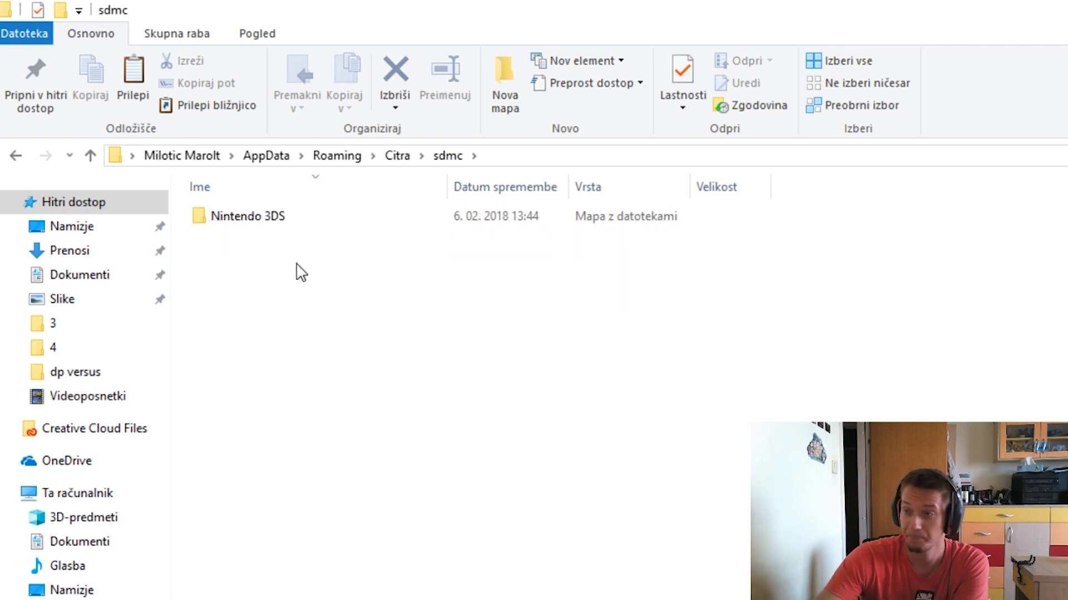
# Step: Drill through Nintendo 3DS, the two numbered folders and title into 00040000
pyautogui.doubleClick(301, 218)
pyautogui.doubleClick(302, 219)
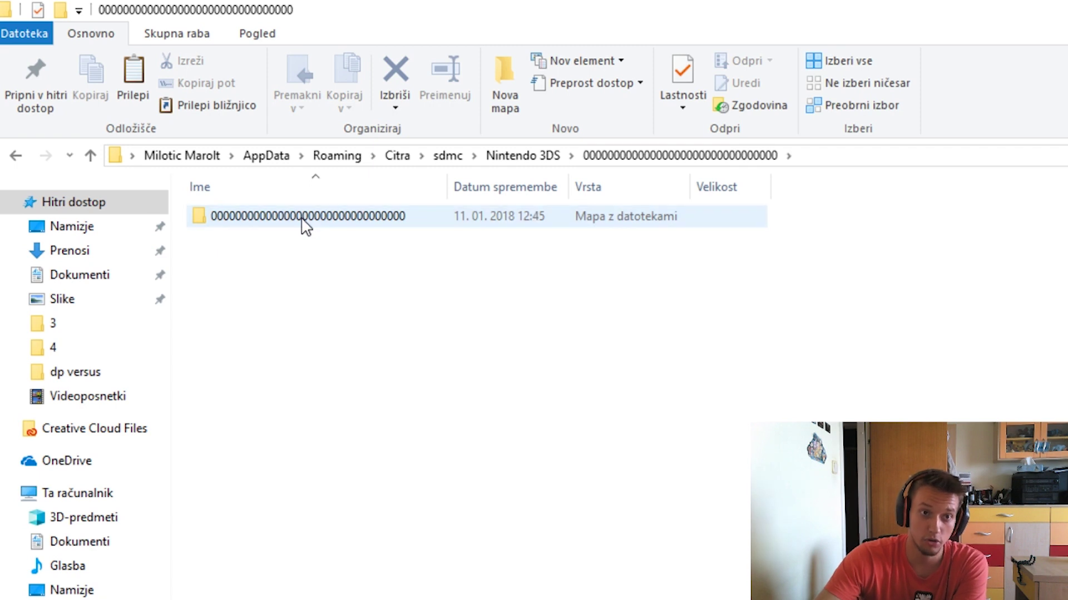
pyautogui.click(305, 225)
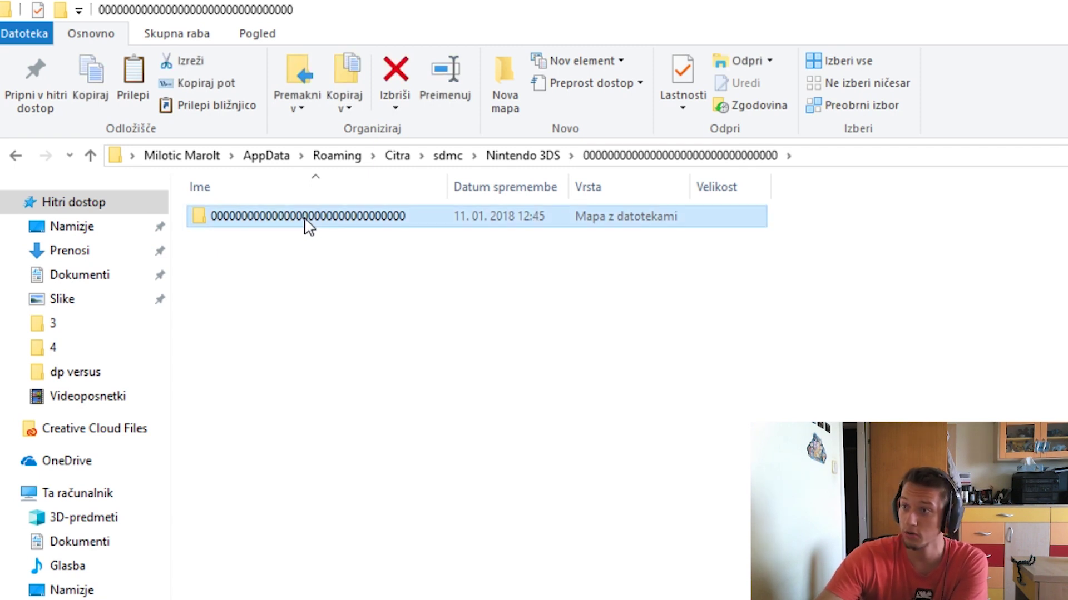
pyautogui.click(306, 219)
pyautogui.doubleClick(441, 221)
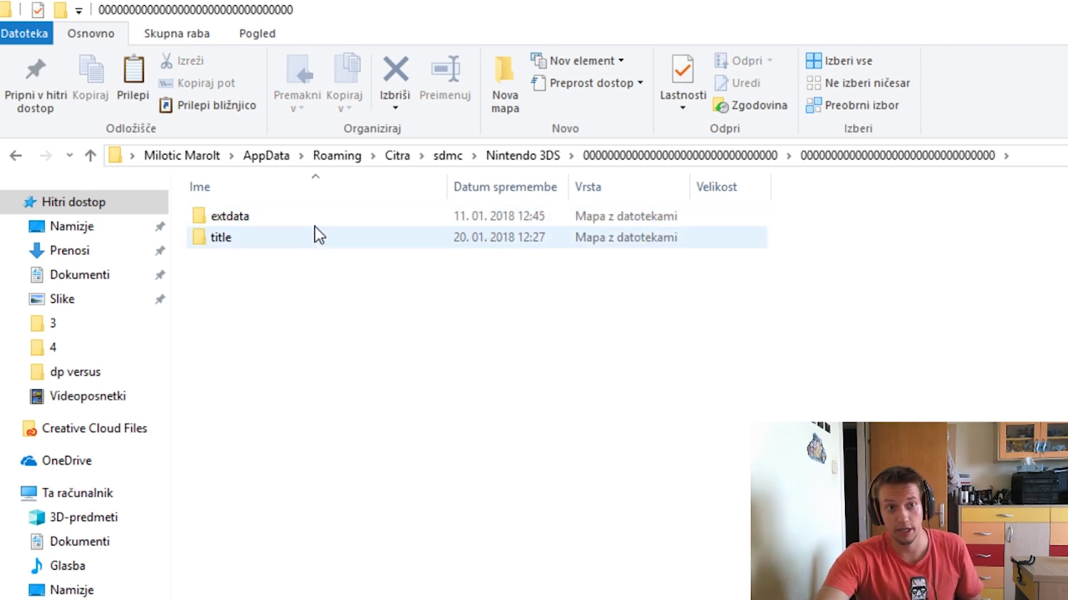
pyautogui.moveTo(318, 221)
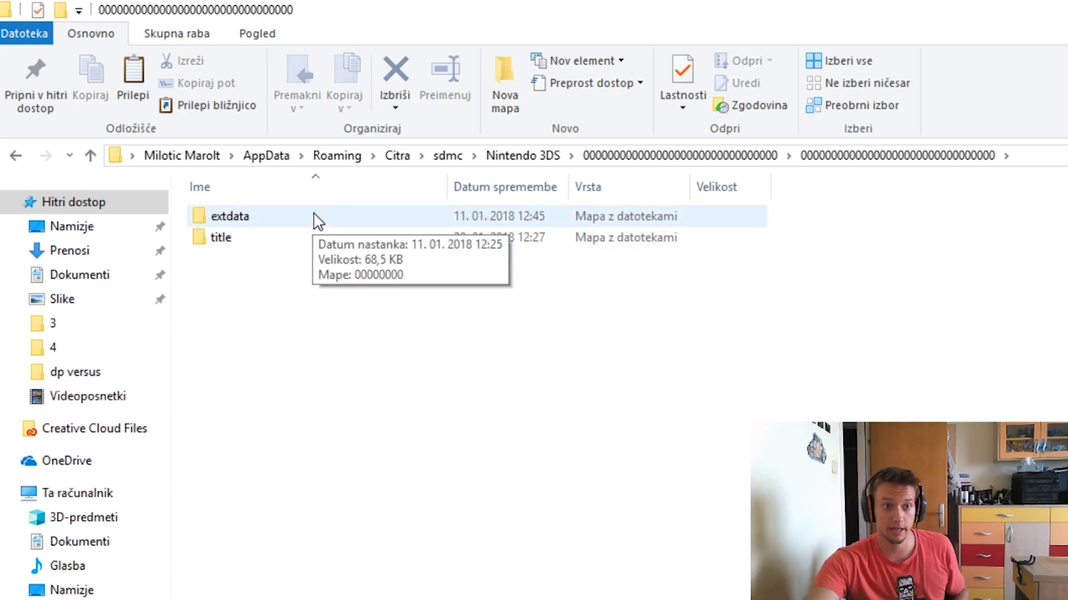
pyautogui.doubleClick(267, 237)
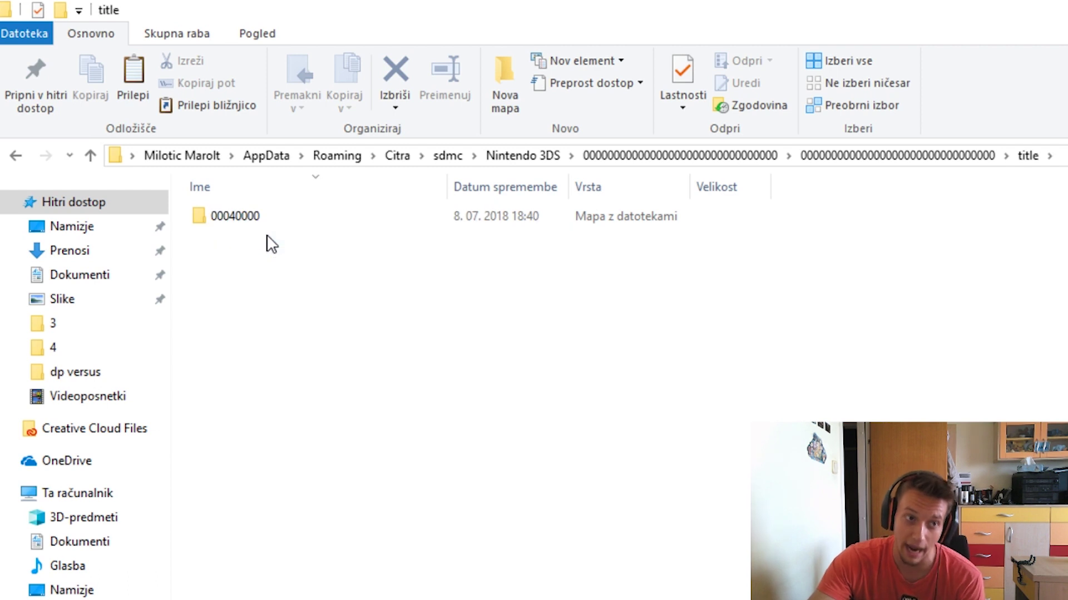
pyautogui.moveTo(223, 222)
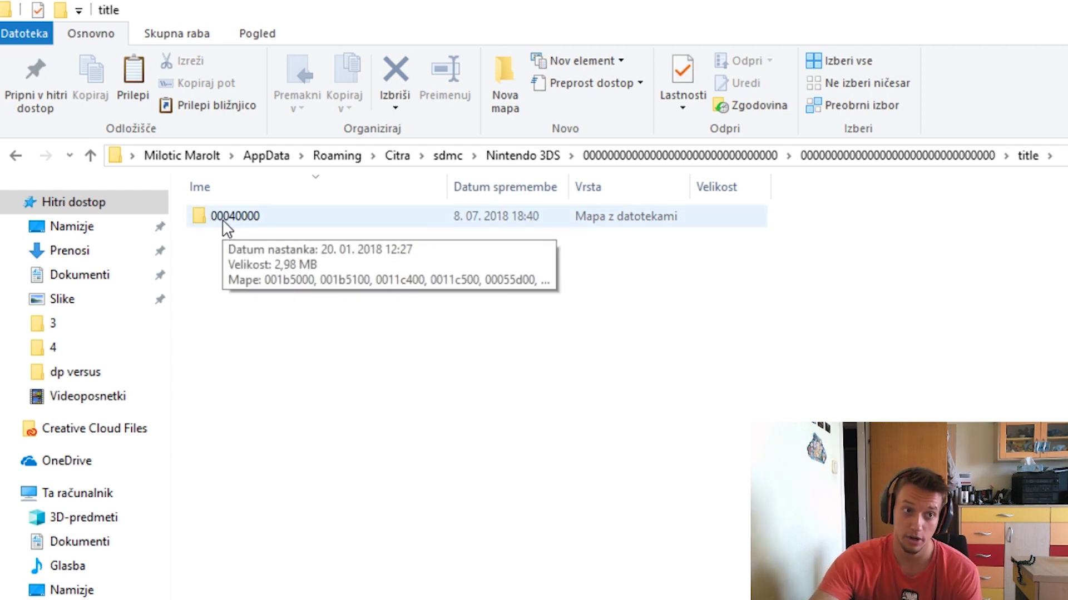
pyautogui.doubleClick(238, 219)
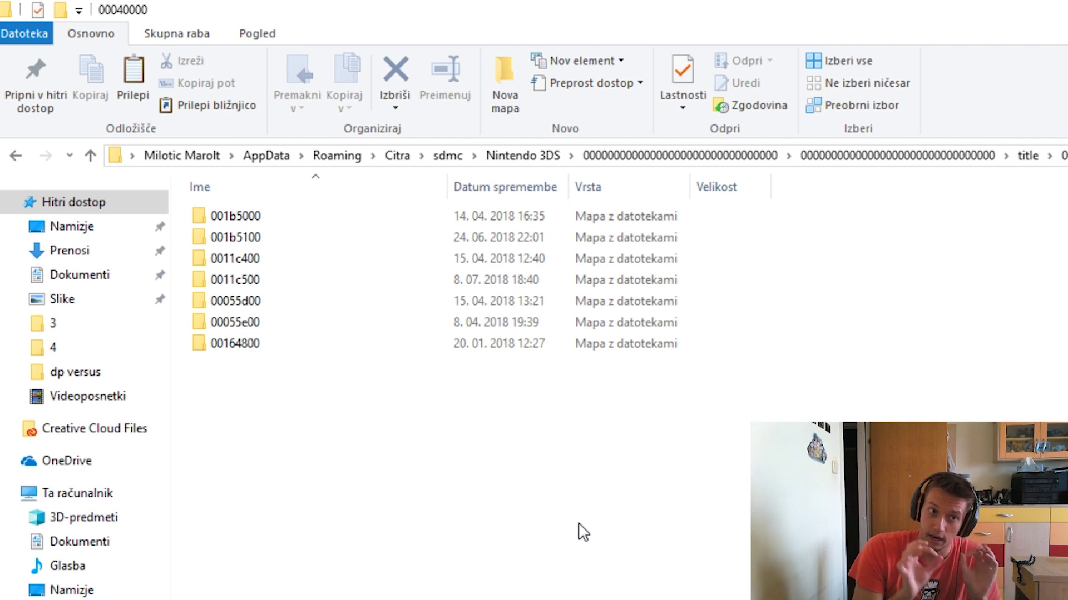
pyautogui.moveTo(578, 524)
pyautogui.mouseDown()
pyautogui.moveTo(449, 376)
pyautogui.moveTo(409, 257)
pyautogui.moveTo(402, 197)
pyautogui.mouseUp()
pyautogui.click(517, 432)
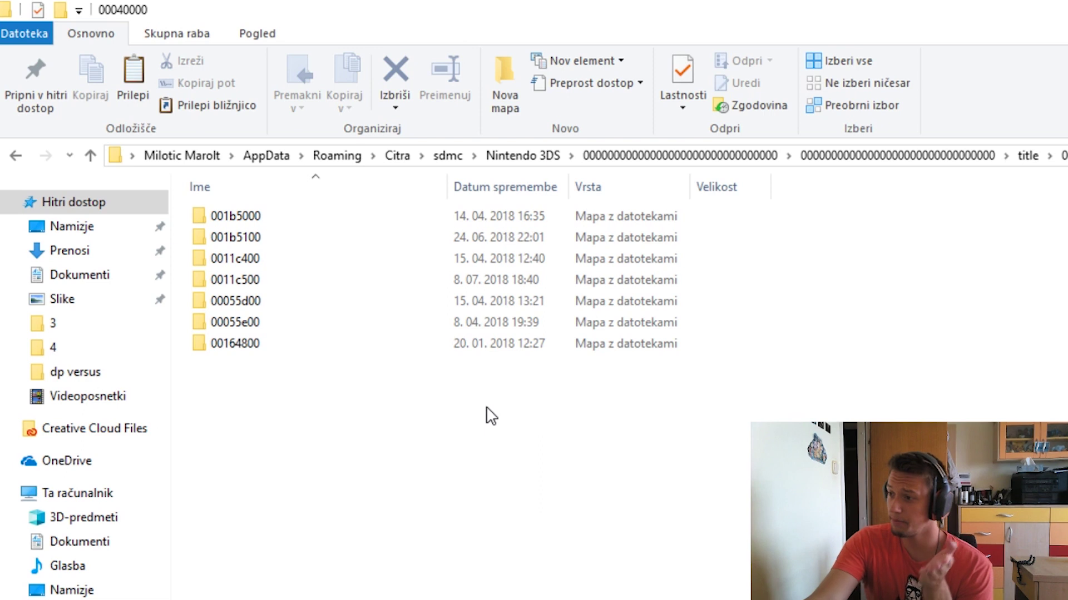
# Step: Show the main save file inside 001b5000\data\00000001, then return to the title list
pyautogui.doubleClick(276, 218)
pyautogui.doubleClick(277, 216)
pyautogui.doubleClick(277, 216)
pyautogui.click(257, 214)
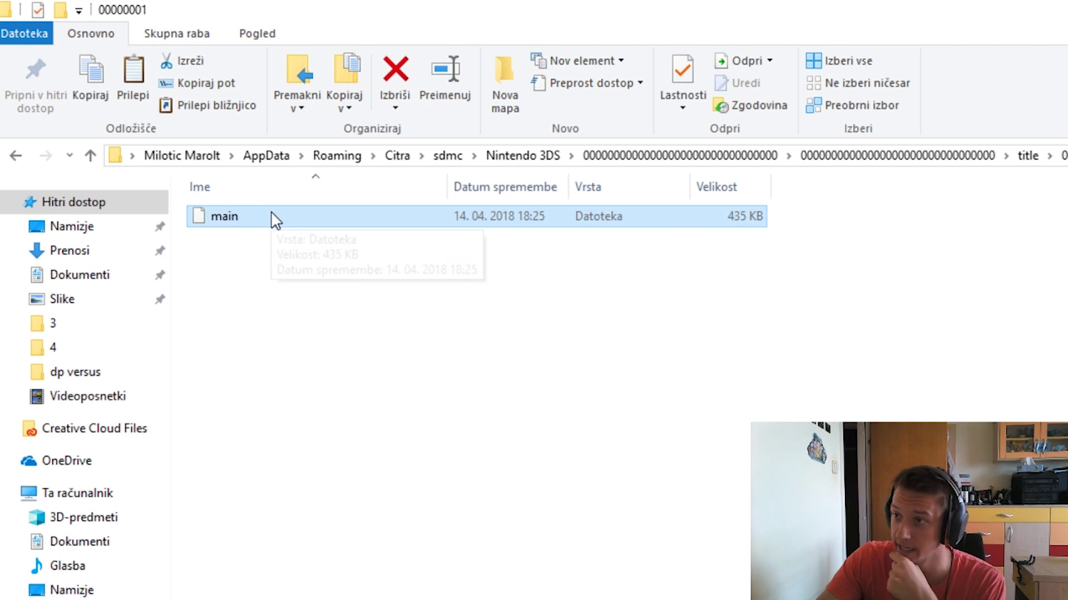
pyautogui.press('BackSpace')
pyautogui.press('BackSpace')
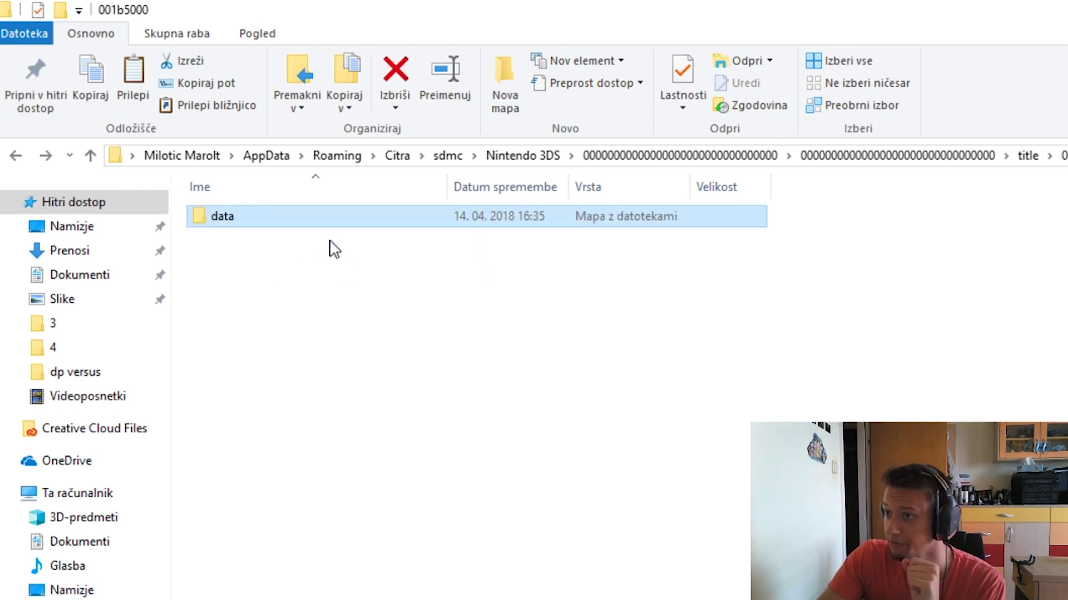
pyautogui.press('BackSpace')
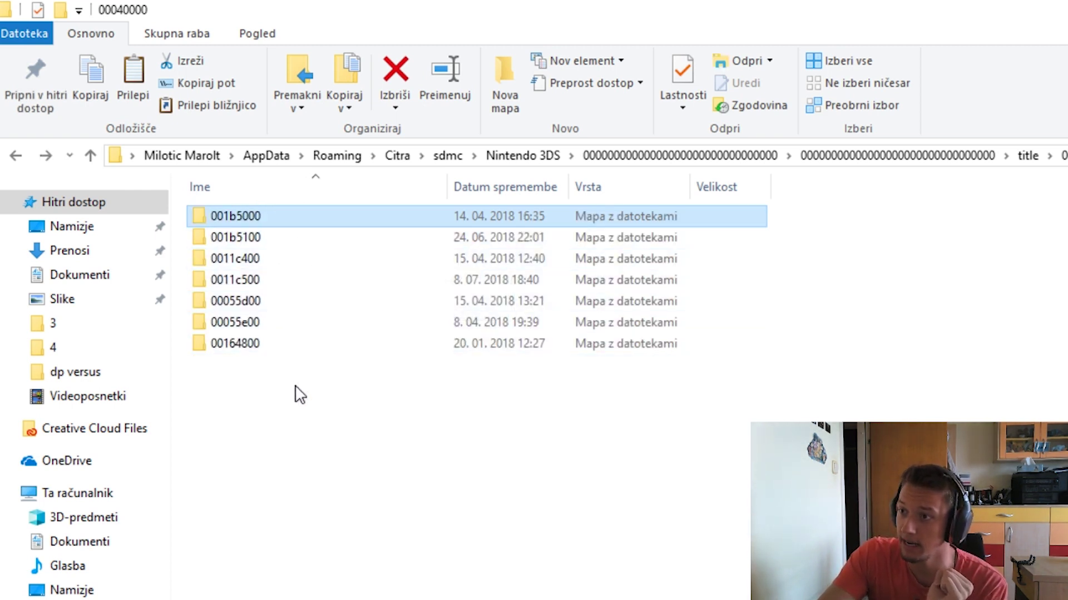
# Step: Point out each game folder: 001b5000, 001b5100, 0011c400, 0011c500, 00055d00, 00055e00, 00164800
pyautogui.click(305, 395)
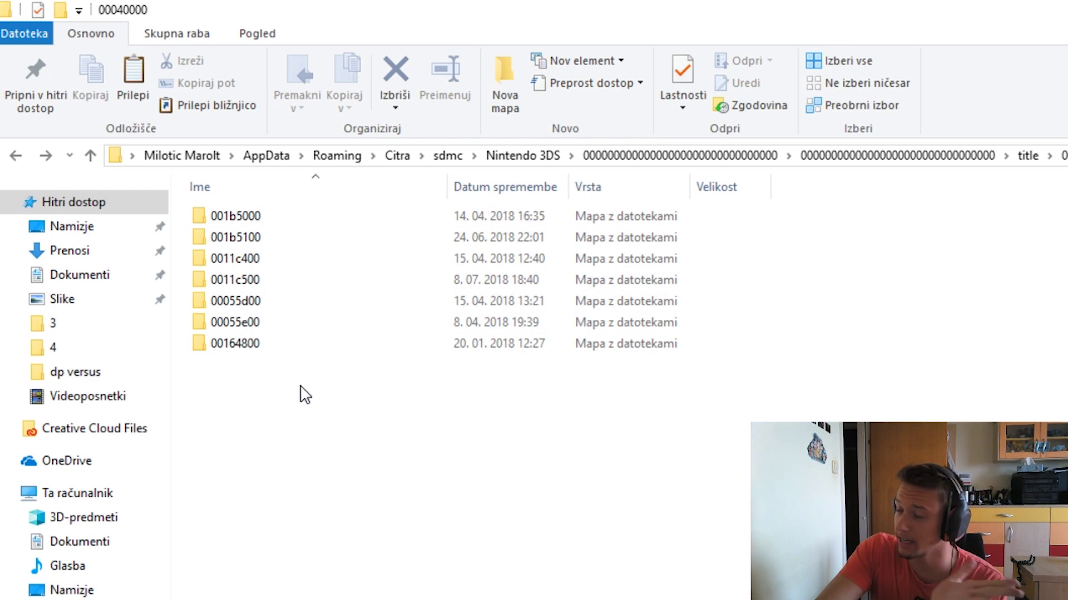
pyautogui.click(300, 218)
pyautogui.click(305, 240)
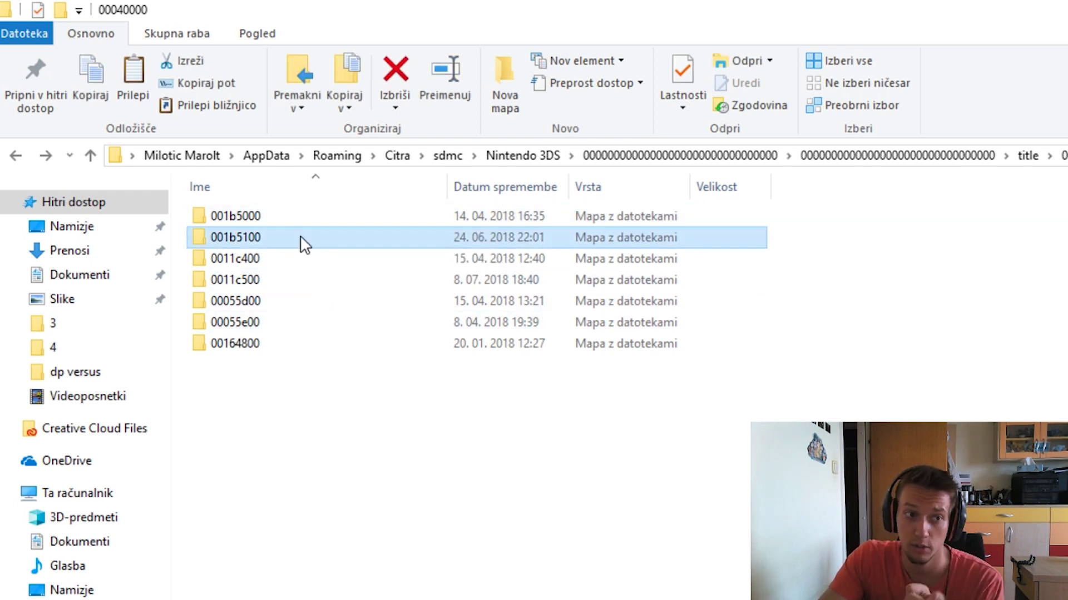
pyautogui.click(304, 260)
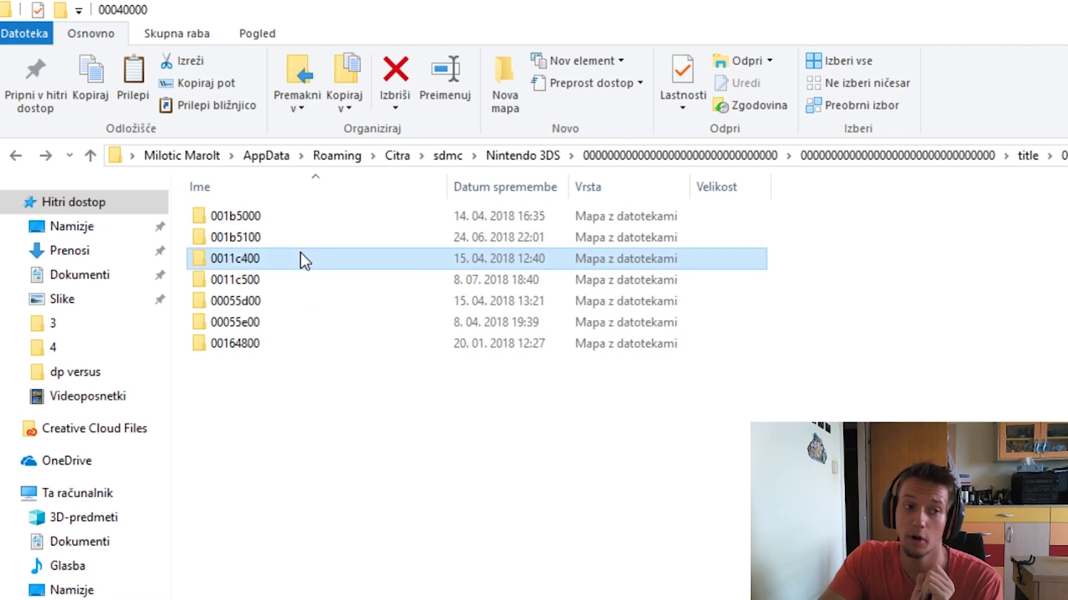
pyautogui.click(307, 285)
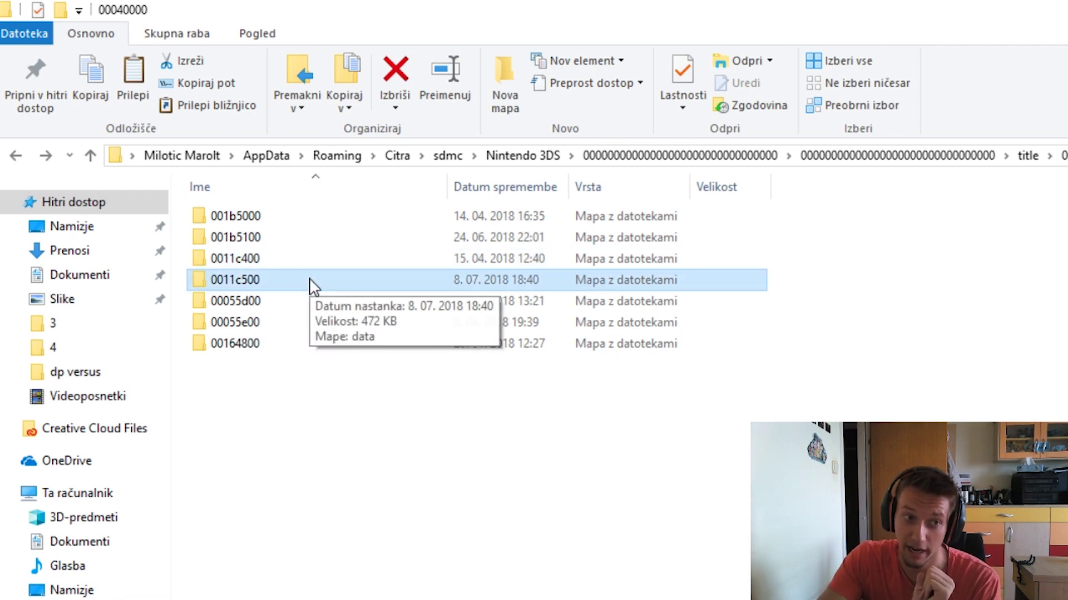
pyautogui.click(276, 306)
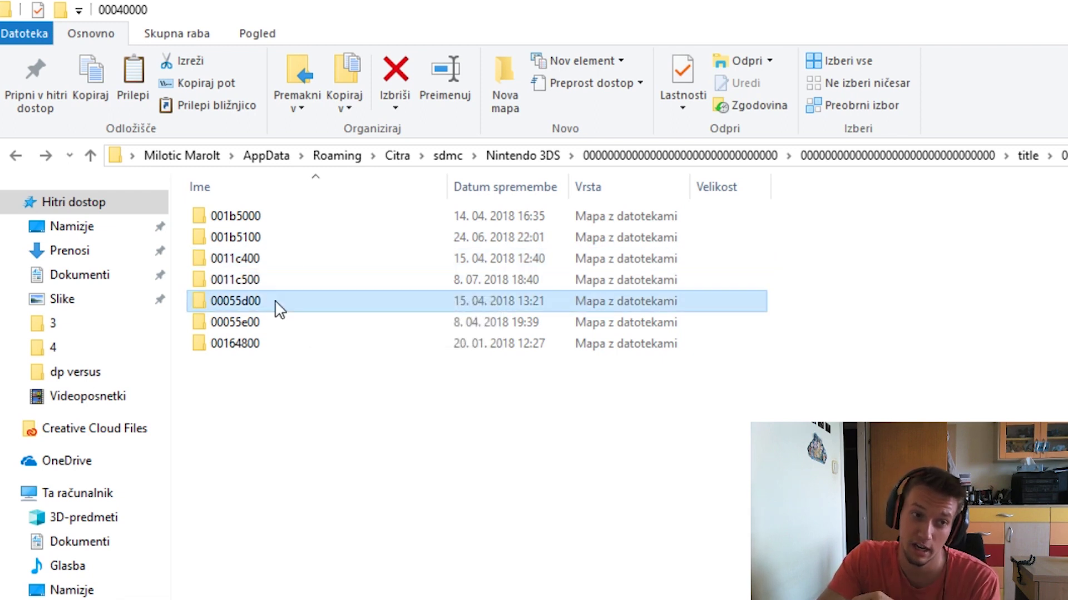
pyautogui.click(291, 326)
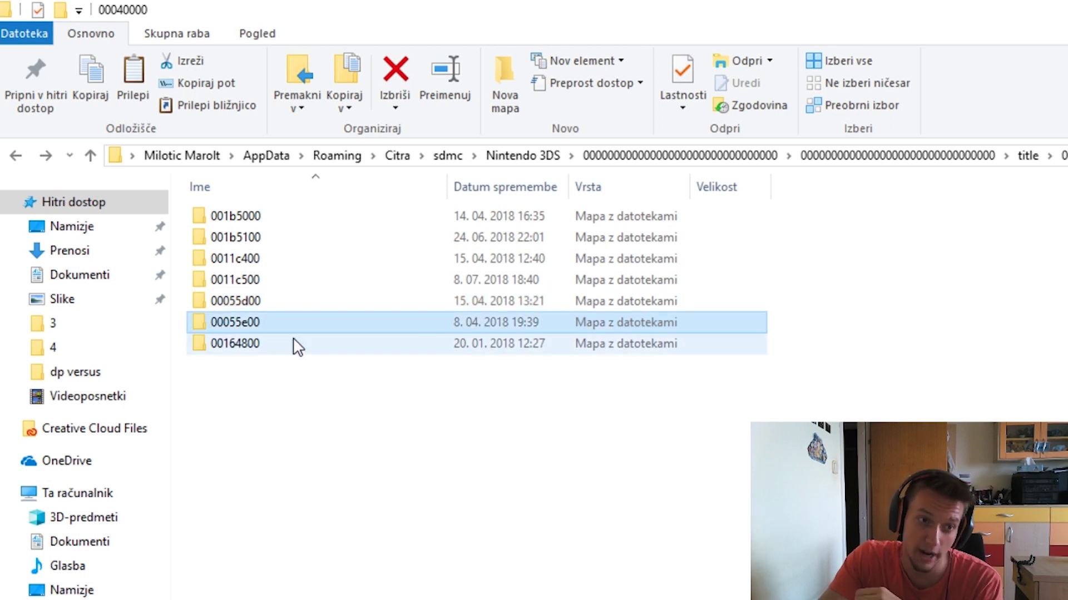
pyautogui.click(300, 352)
pyautogui.click(503, 472)
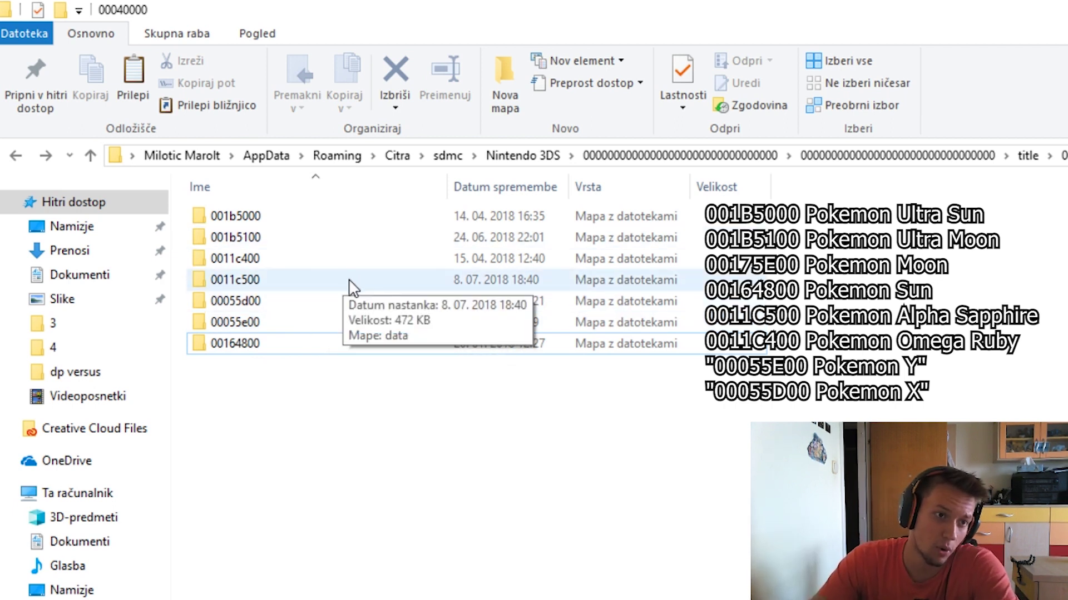
pyautogui.click(333, 322)
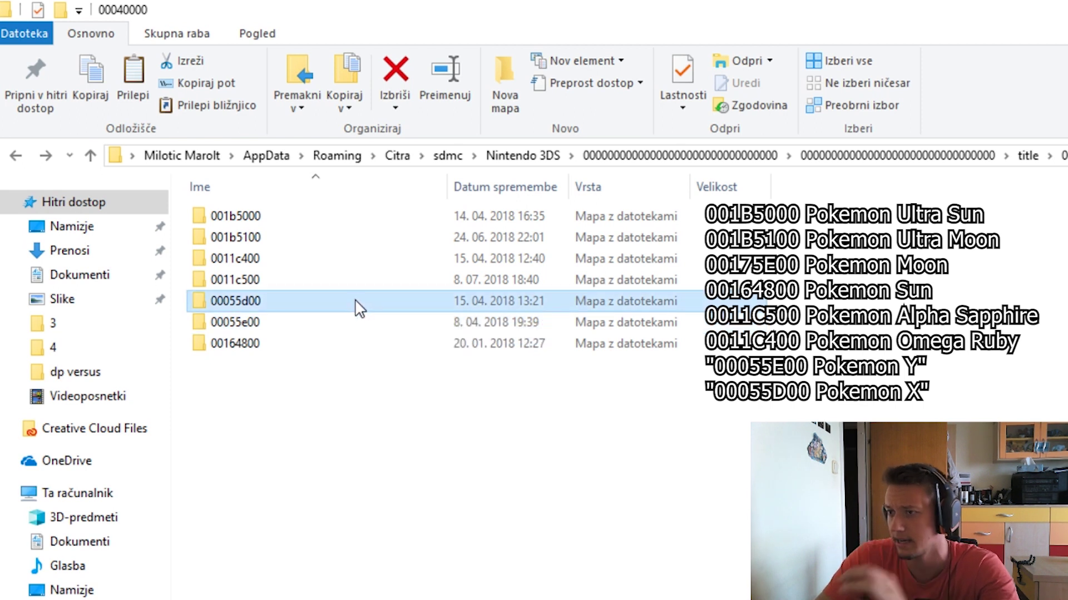
pyautogui.click(357, 305)
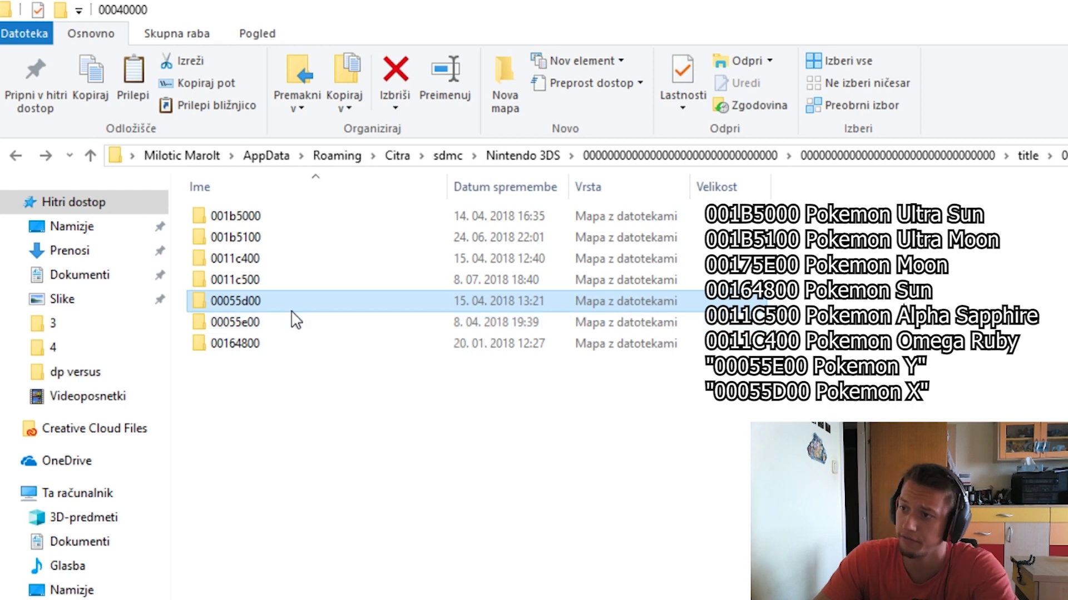
# Step: Open the 0011c400\data\00000001 save folder and center the PKHeX window
pyautogui.doubleClick(294, 265)
pyautogui.doubleClick(278, 217)
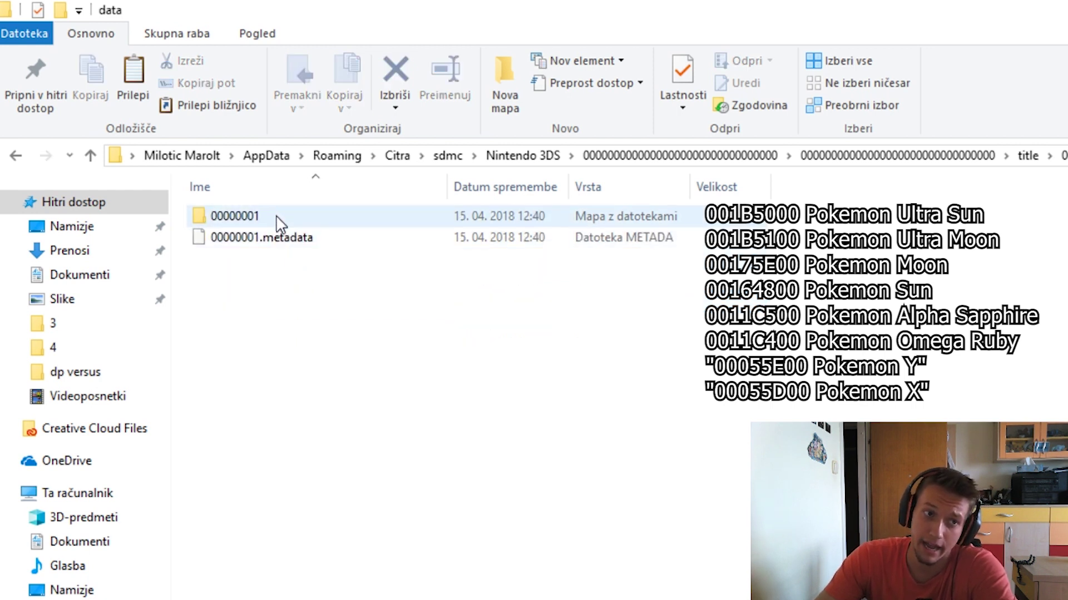
pyautogui.doubleClick(278, 216)
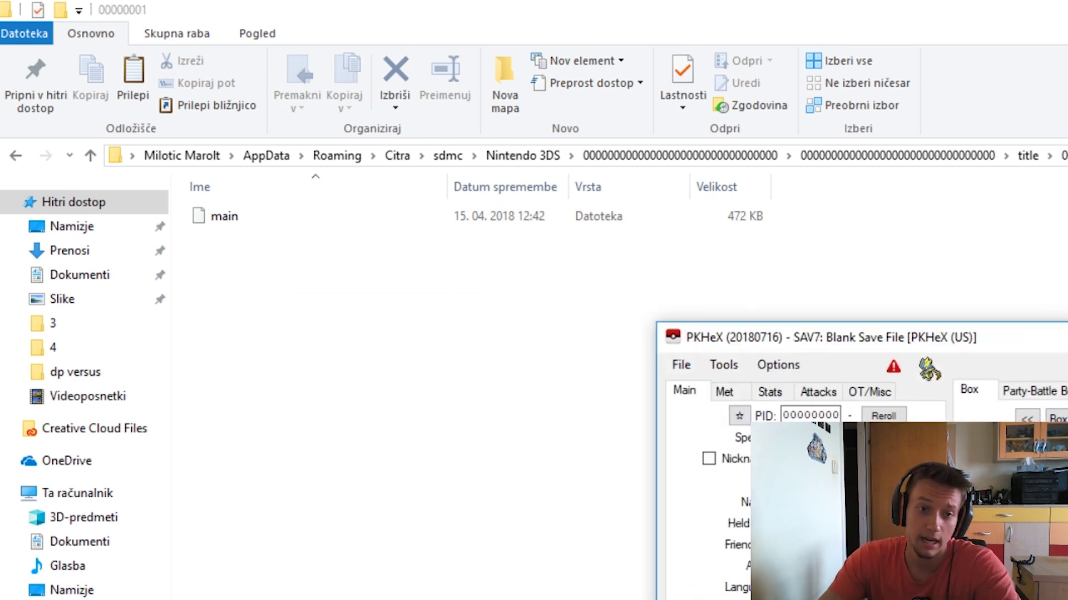
pyautogui.moveTo(1015, 354)
pyautogui.mouseDown()
pyautogui.moveTo(721, 278)
pyautogui.moveTo(692, 259)
pyautogui.moveTo(628, 256)
pyautogui.moveTo(648, 244)
pyautogui.moveTo(715, 128)
pyautogui.moveTo(654, 133)
pyautogui.moveTo(669, 150)
pyautogui.mouseUp()
# Step: Load the 0011c400 main save into PKHeX, check its party, and return to the 0011c400 folder
pyautogui.click(241, 220)
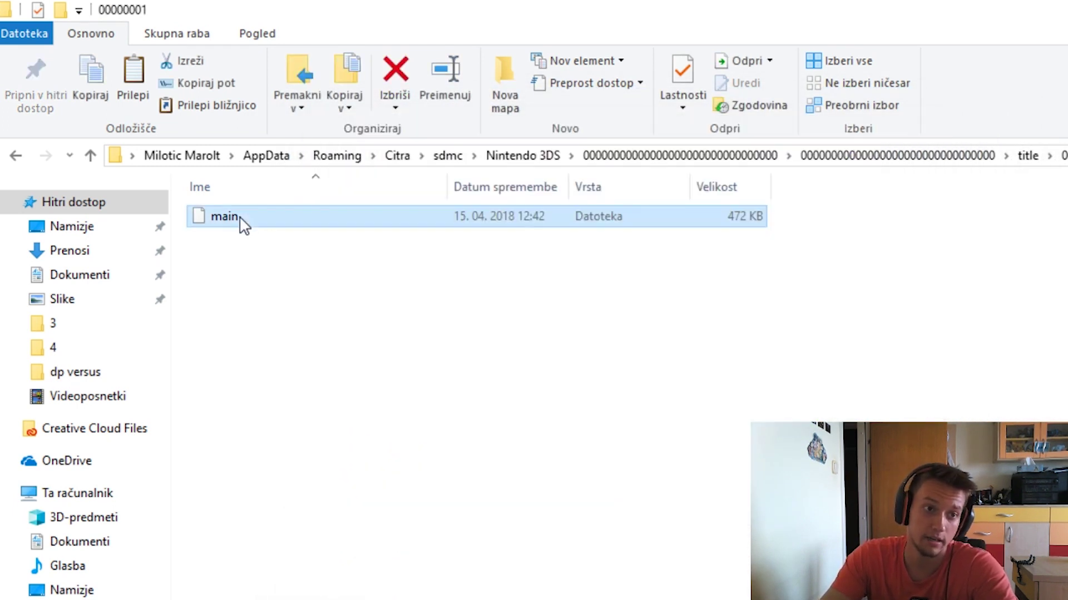
pyautogui.hotkey('alt', 'Tab')
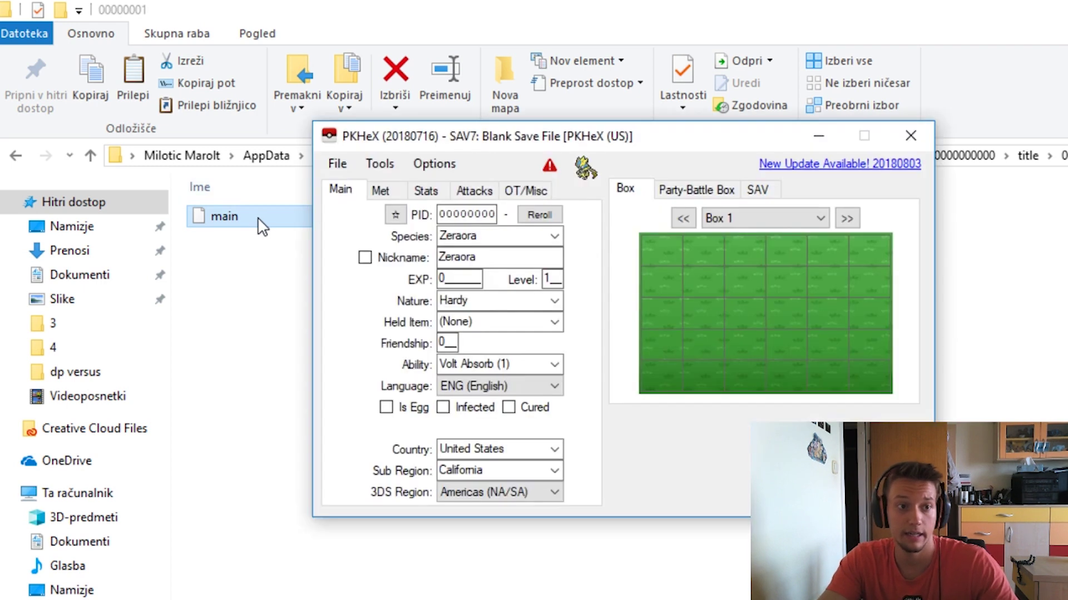
pyautogui.moveTo(257, 222); pyautogui.dragTo(573, 231)
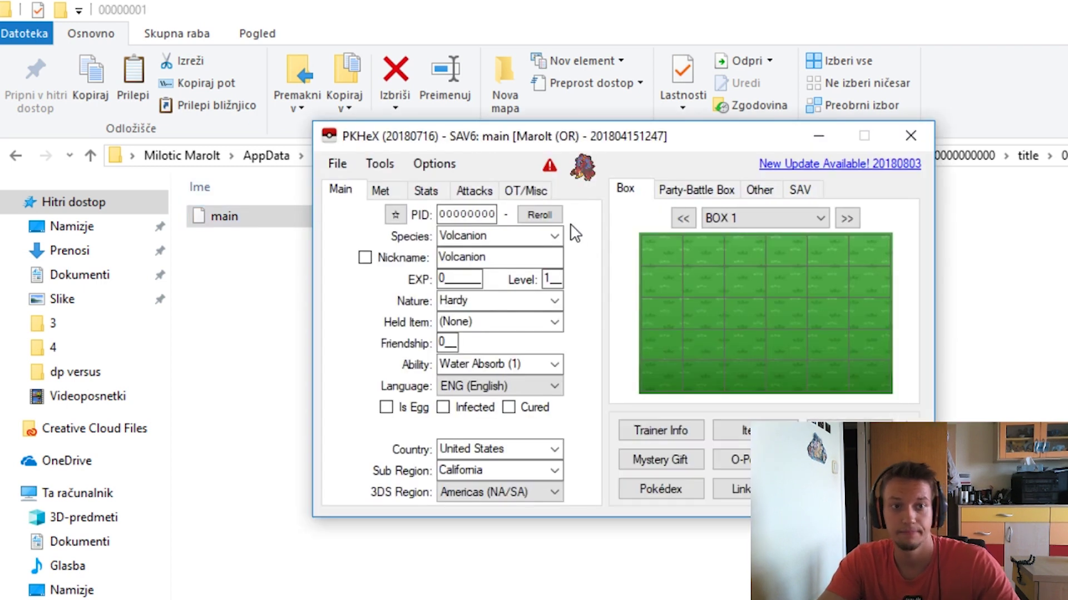
pyautogui.click(680, 191)
pyautogui.click(627, 189)
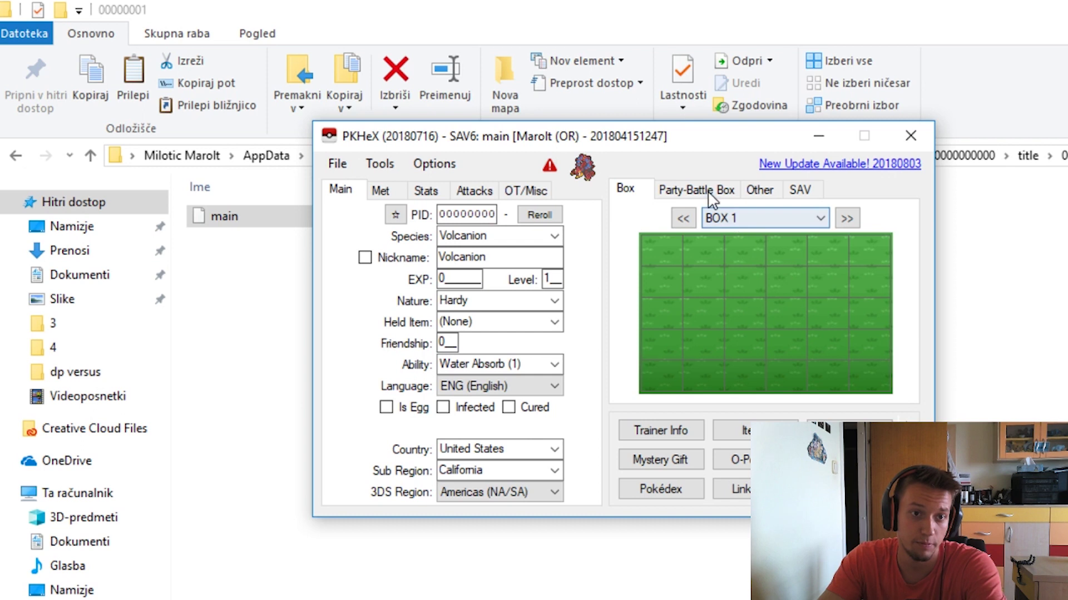
pyautogui.click(699, 190)
pyautogui.click(642, 192)
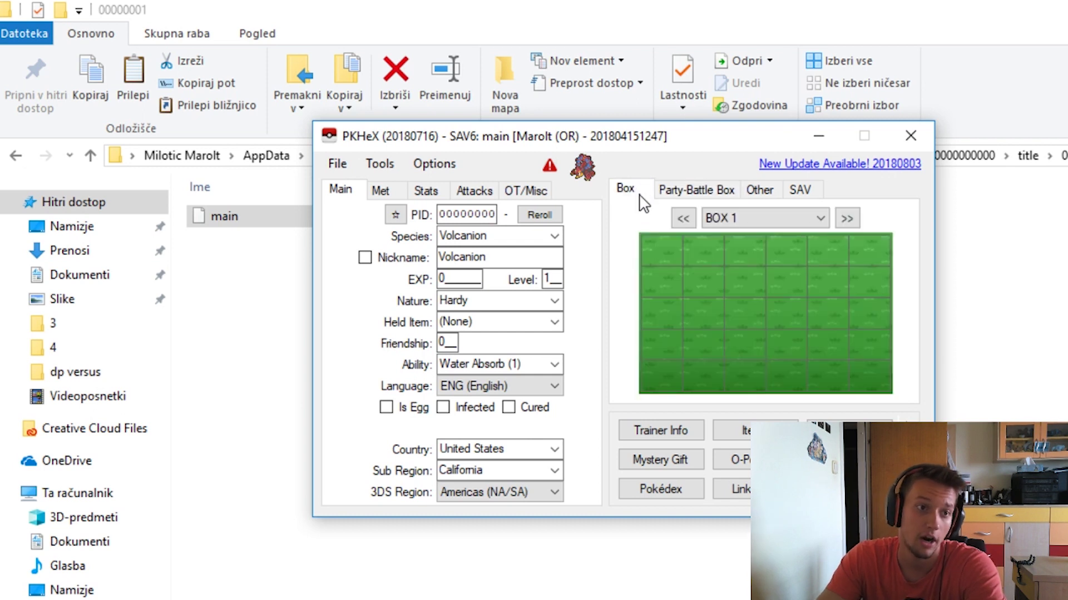
pyautogui.click(289, 306)
pyautogui.hotkey('alt', 'Left')
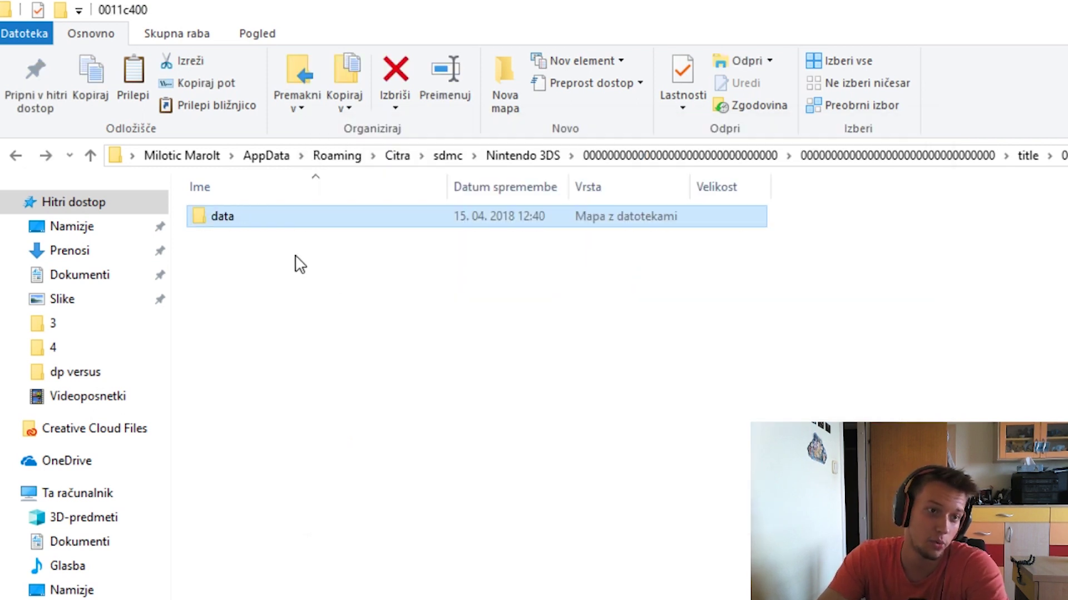
# Step: Navigate to 0011c500\data\00000001 and view the party of the loaded AS save
pyautogui.hotkey('alt', 'Left')
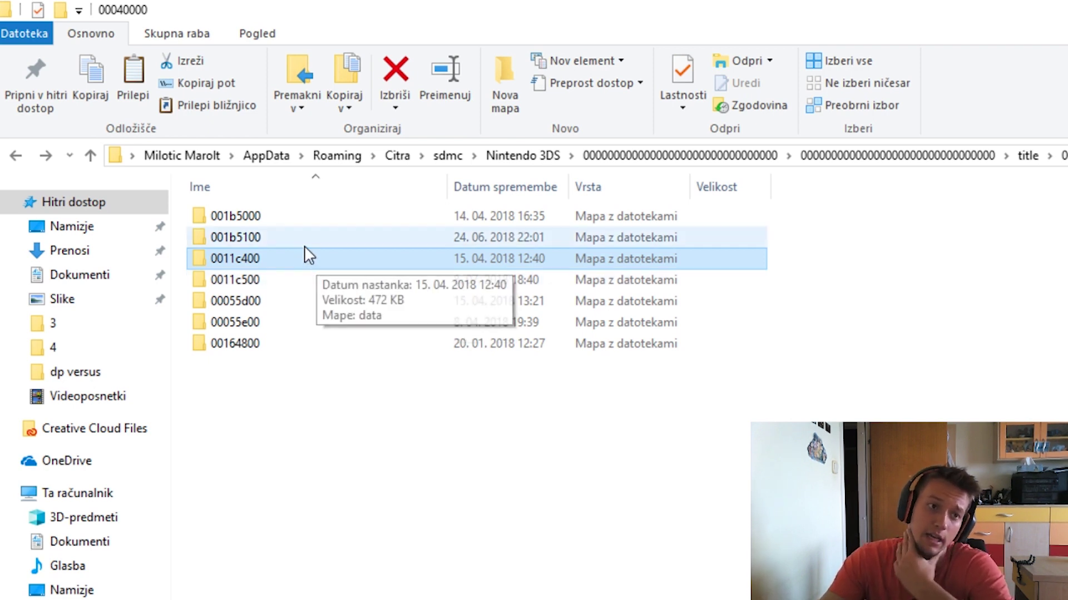
pyautogui.doubleClick(305, 282)
pyautogui.doubleClick(283, 222)
pyautogui.doubleClick(283, 222)
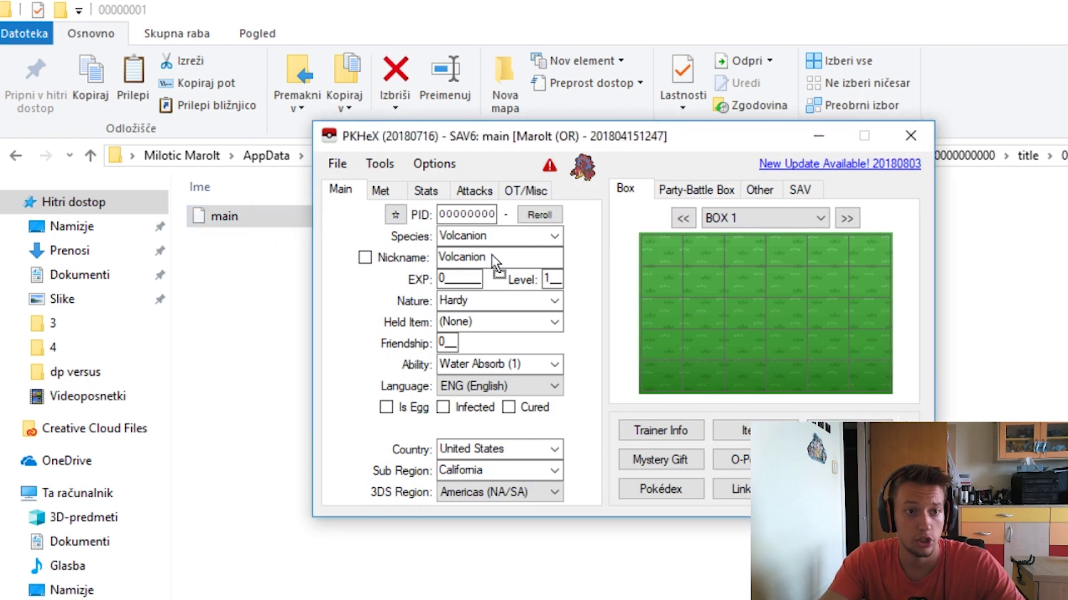
pyautogui.click(705, 192)
# Step: Alt-click Dialga on the Party-Battle Box tab to delete it from the AS party
pyautogui.click(639, 192)
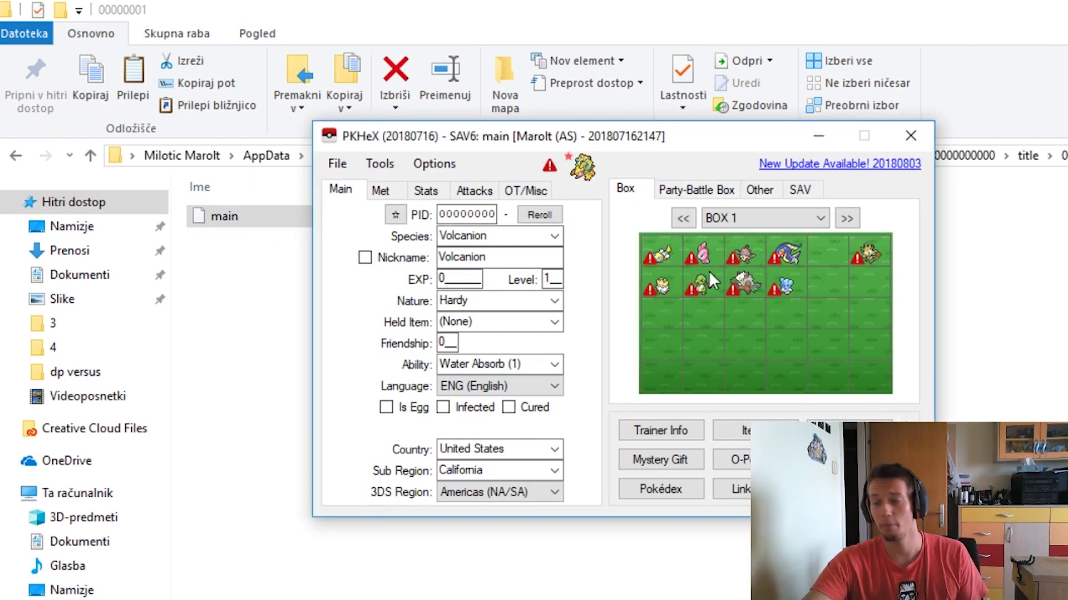
pyautogui.click(674, 192)
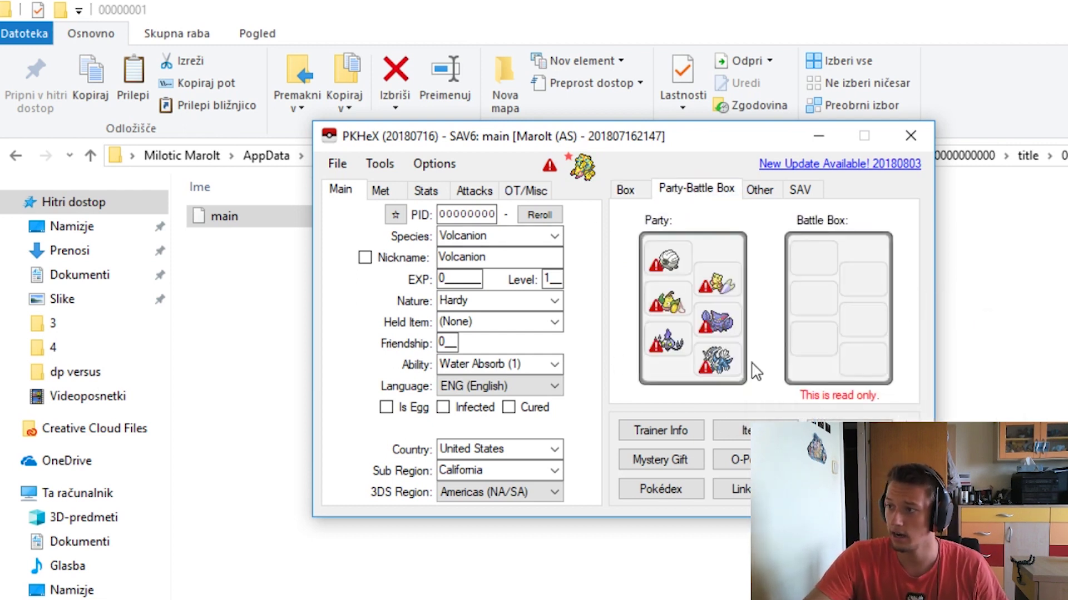
pyautogui.press('alt')
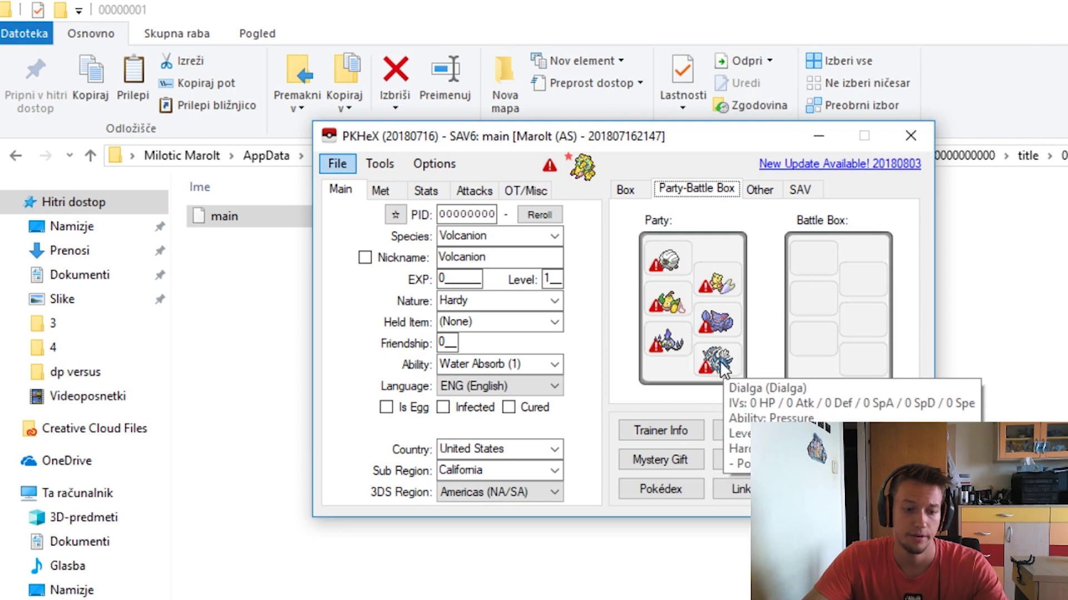
pyautogui.keyDown('alt'); pyautogui.click(711, 359); pyautogui.keyUp('alt')
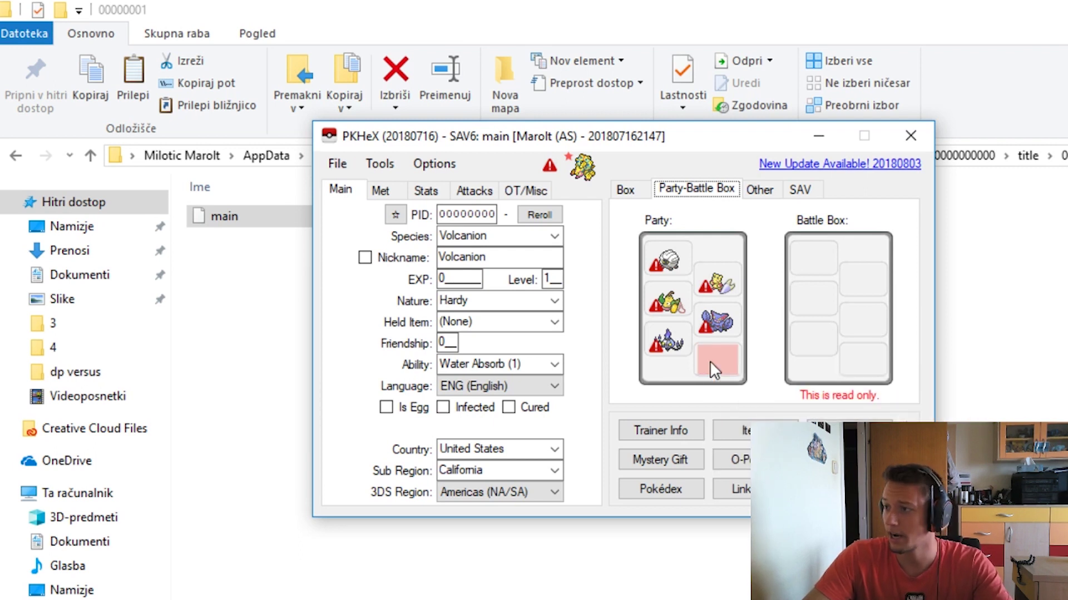
pyautogui.click(337, 163)
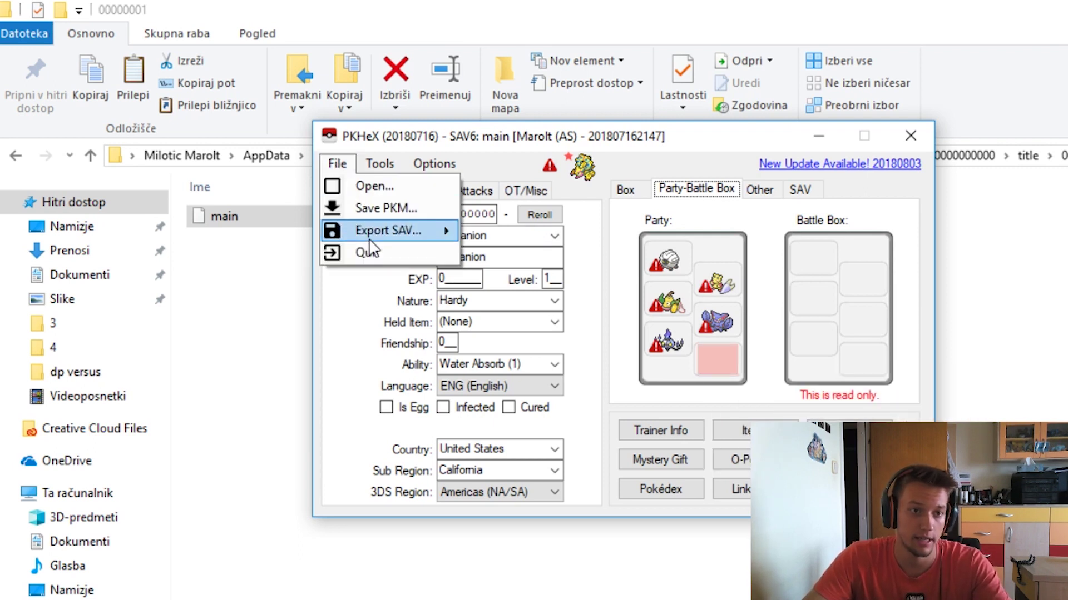
pyautogui.moveTo(400, 230)
pyautogui.click(506, 239)
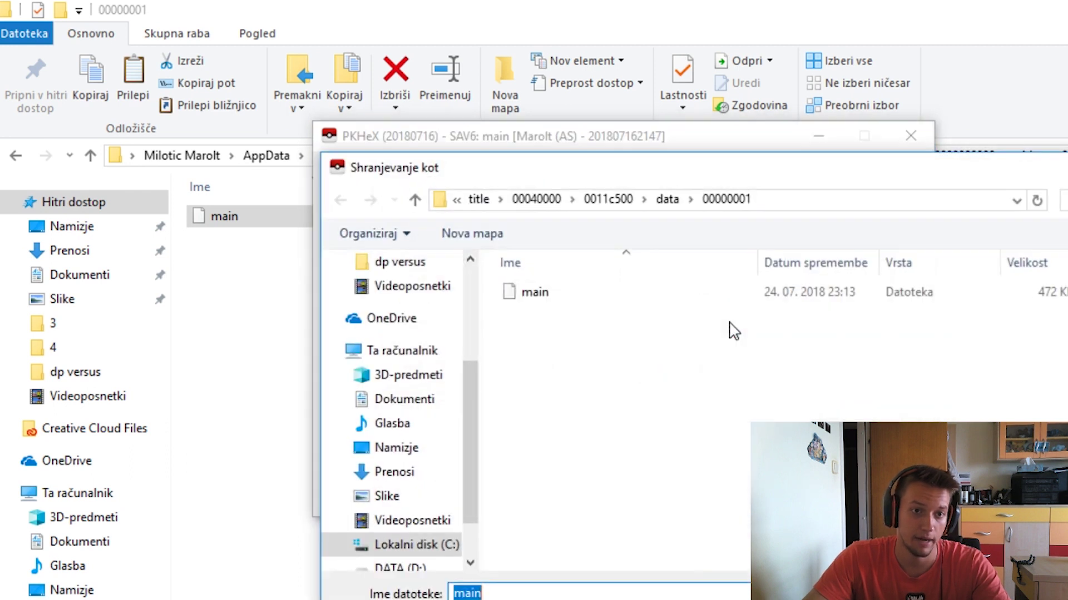
pyautogui.doubleClick(635, 303)
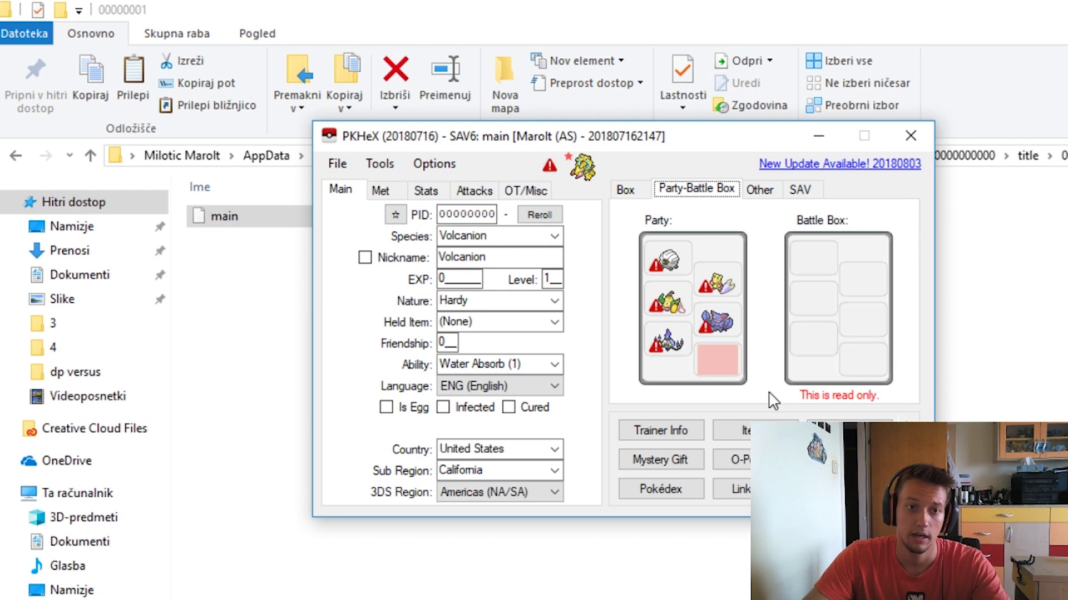
pyautogui.click(625, 190)
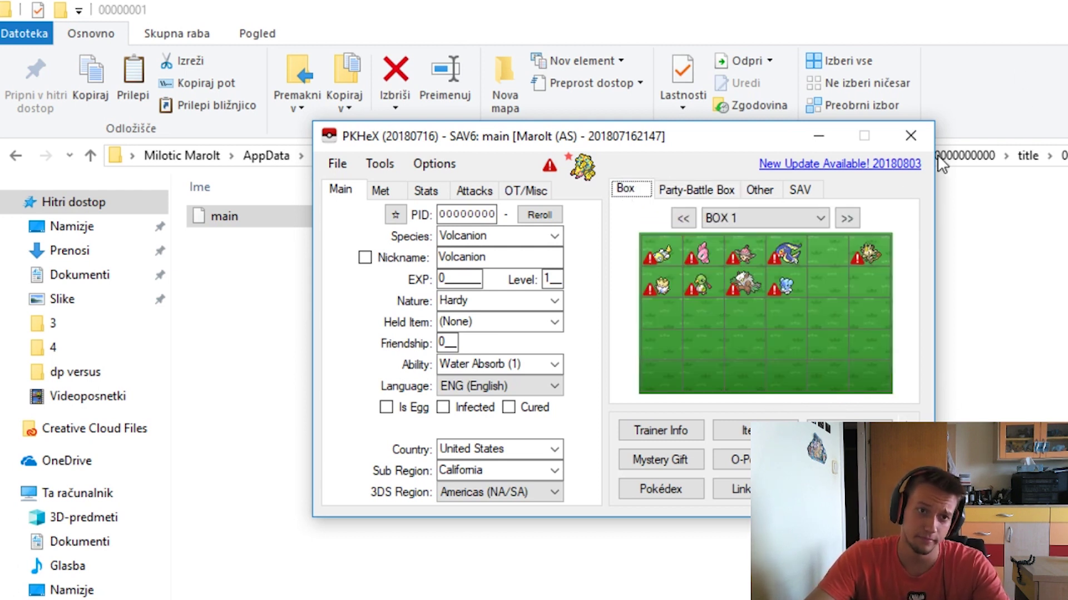
# Step: Launch Citra via Windows search for 'citra' and start Pokémon Alpha Sapphire from its game list
pyautogui.press('super')
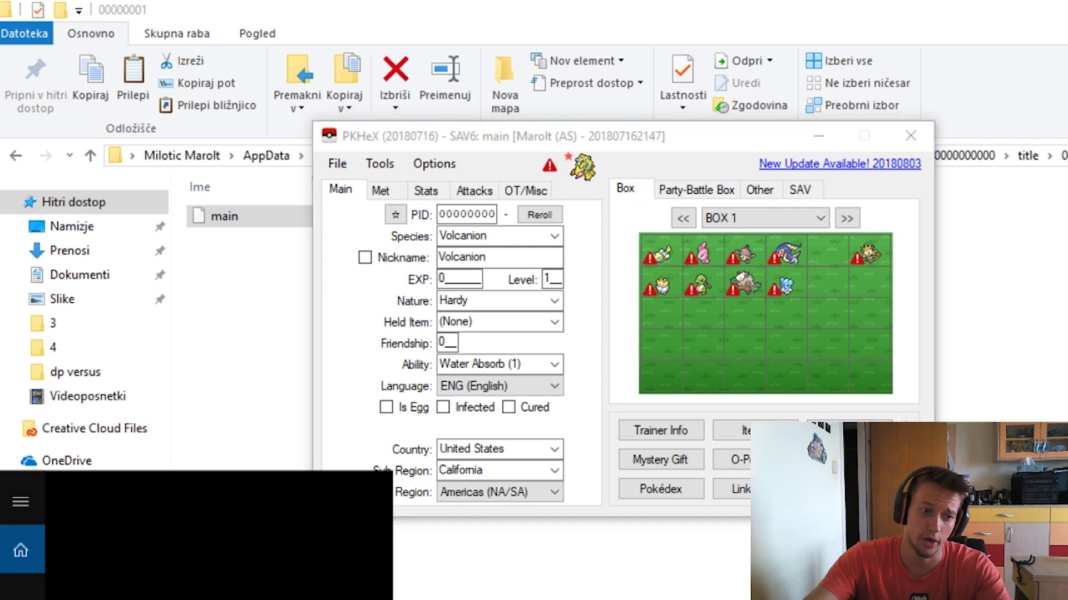
pyautogui.write('citra')
pyautogui.press('Return')
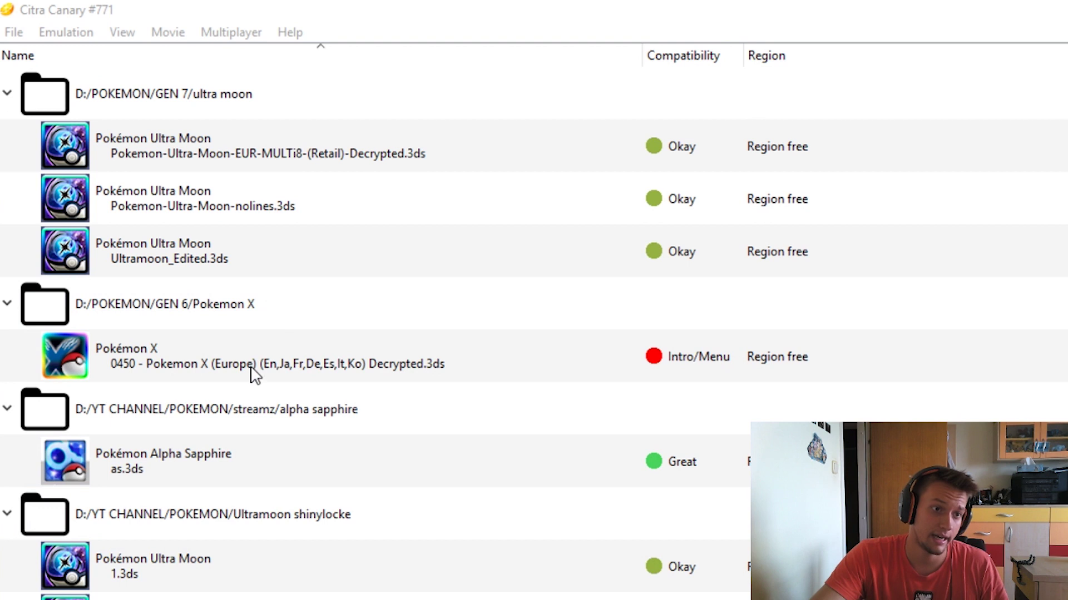
pyautogui.doubleClick(353, 454)
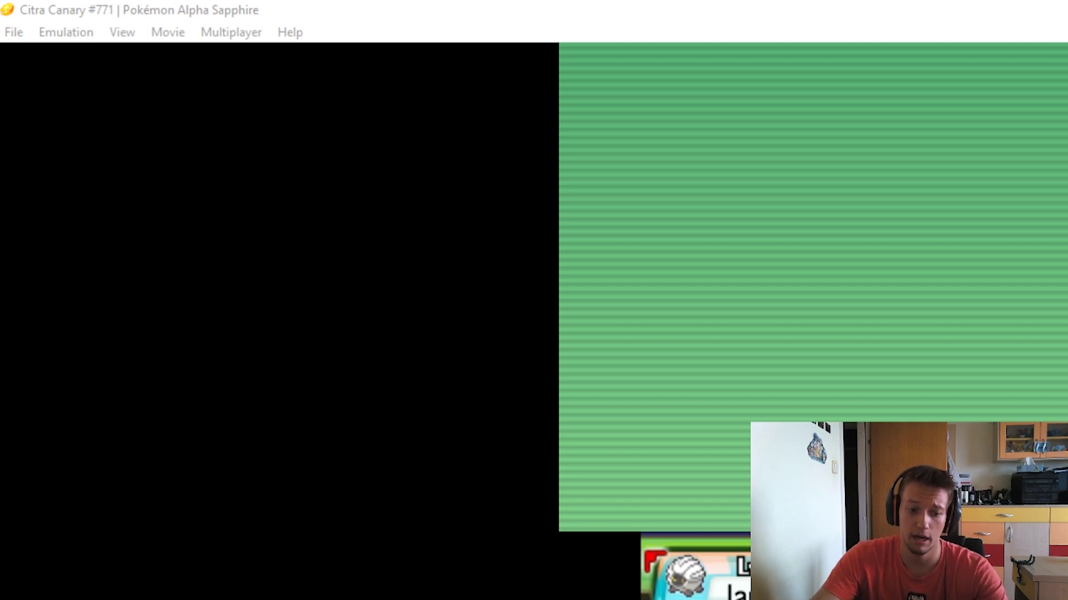
# Step: Restore Citra to a normal window on the left and narrow it to reveal PKHeX
pyautogui.hotkey('alt', 'Tab')
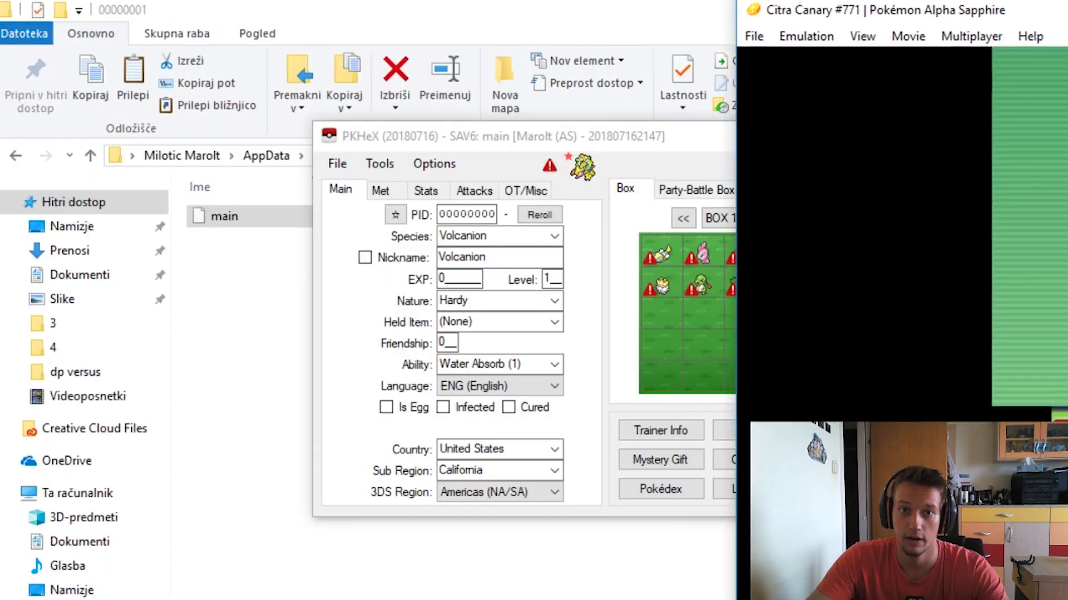
pyautogui.moveTo(1067, 7)
pyautogui.mouseDown()
pyautogui.moveTo(655, 24)
pyautogui.moveTo(476, 8)
pyautogui.moveTo(476, 18)
pyautogui.moveTo(476, 2)
pyautogui.mouseUp()
pyautogui.moveTo(617, 7); pyautogui.dragTo(520, 28)
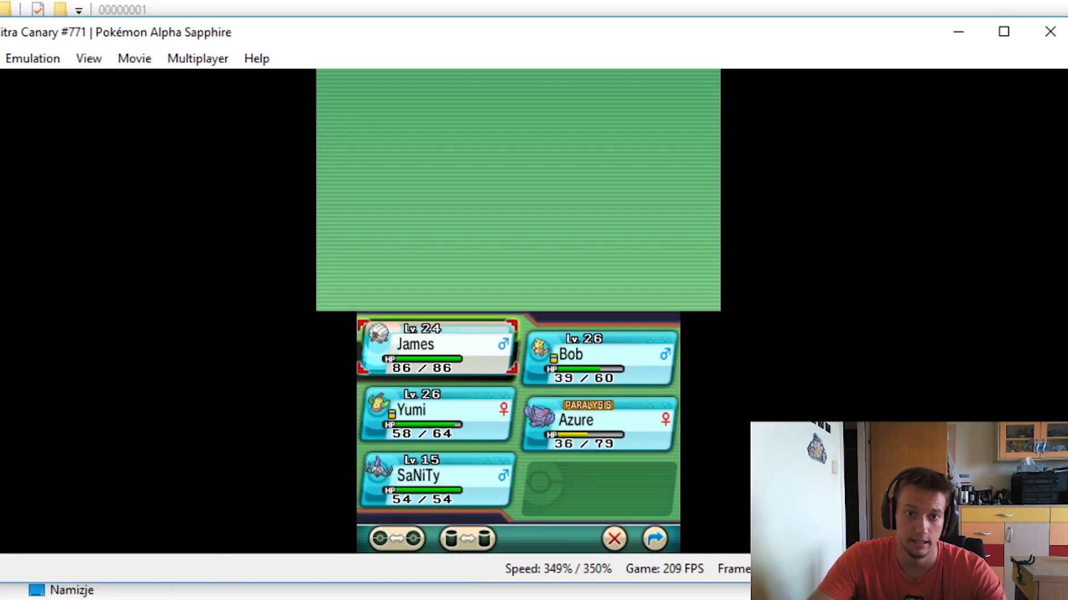
pyautogui.moveTo(1065, 398)
pyautogui.mouseDown()
pyautogui.moveTo(722, 384)
pyautogui.moveTo(730, 388)
pyautogui.mouseUp()
# Step: Leave the in-game party screen, move PKHeX right, and change the species to Milotic
pyautogui.press('s')
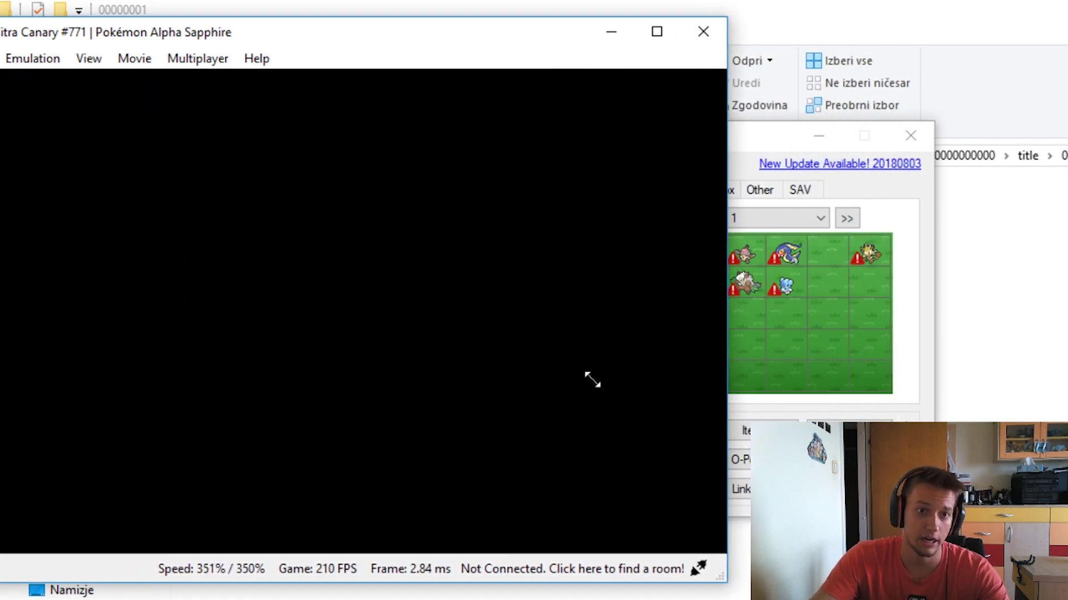
pyautogui.click(799, 307)
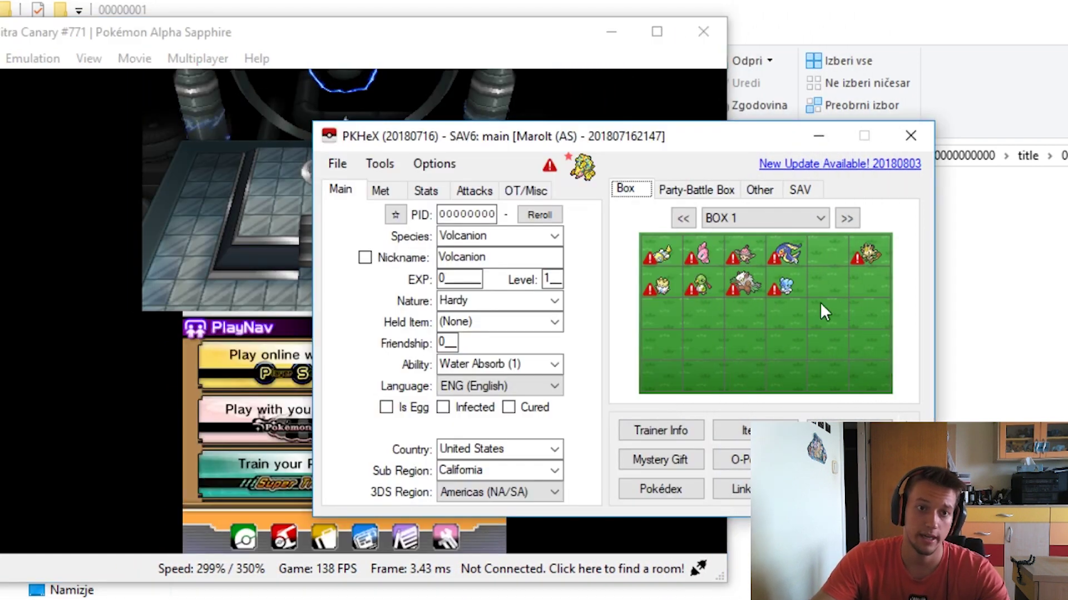
pyautogui.moveTo(495, 136)
pyautogui.mouseDown()
pyautogui.moveTo(1031, 111)
pyautogui.moveTo(985, 130)
pyautogui.mouseUp()
pyautogui.click(1005, 230)
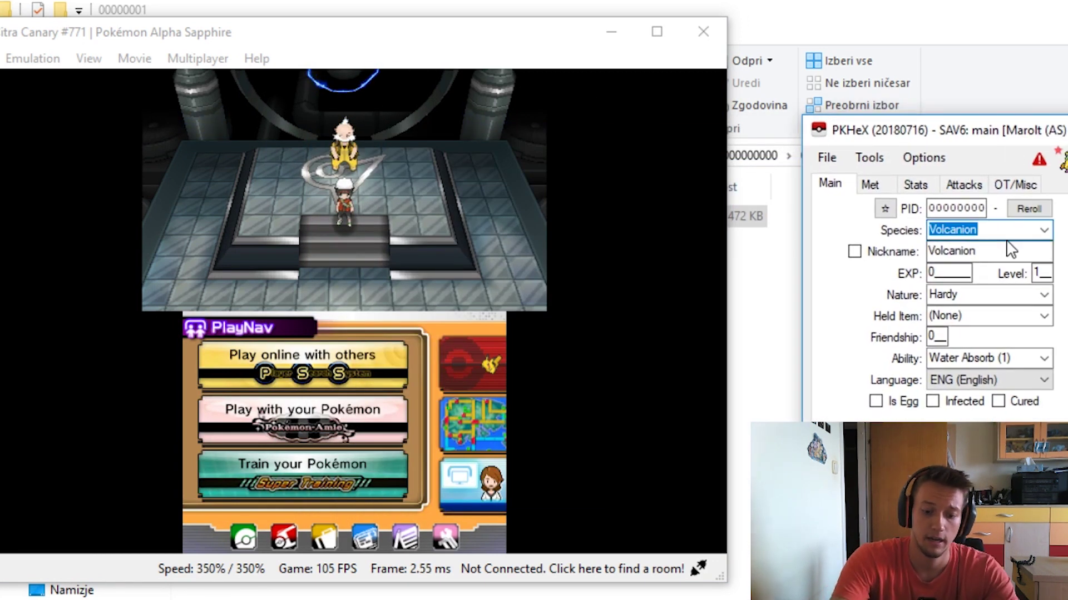
pyautogui.write('milo')
pyautogui.press('Return')
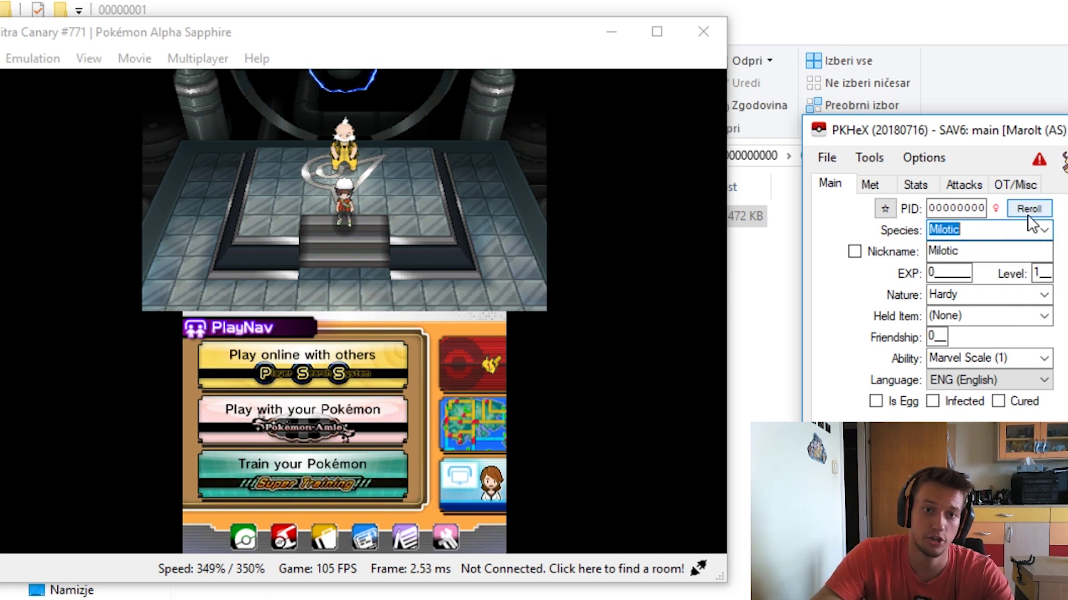
# Step: Reroll Milotic's PID, nickname it GRACE, set level 100, and recentre PKHeX
pyautogui.click(1028, 209)
pyautogui.click(884, 209)
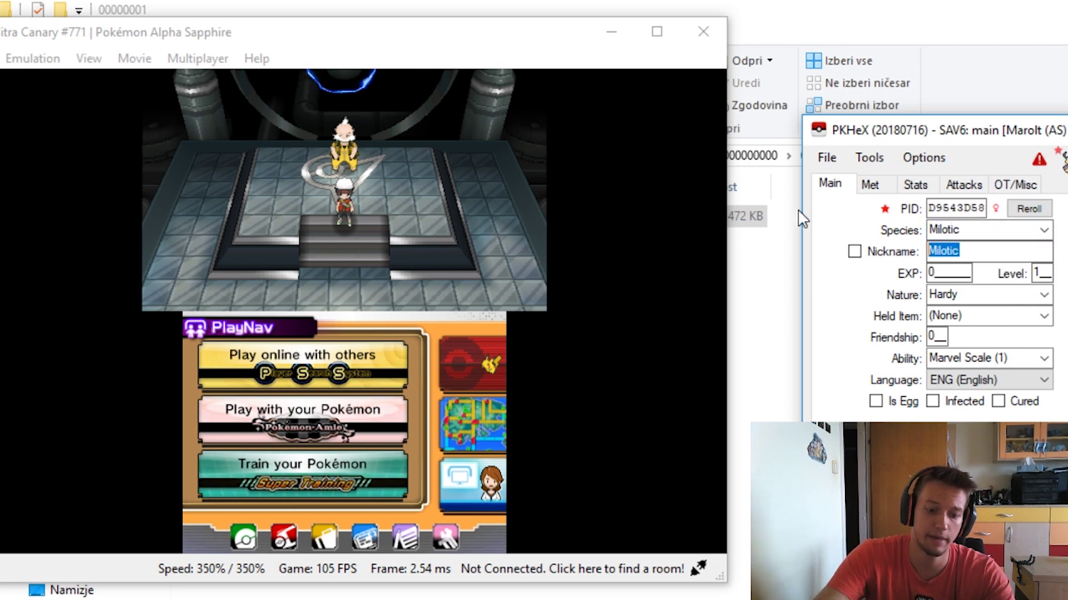
pyautogui.write('GRACE')
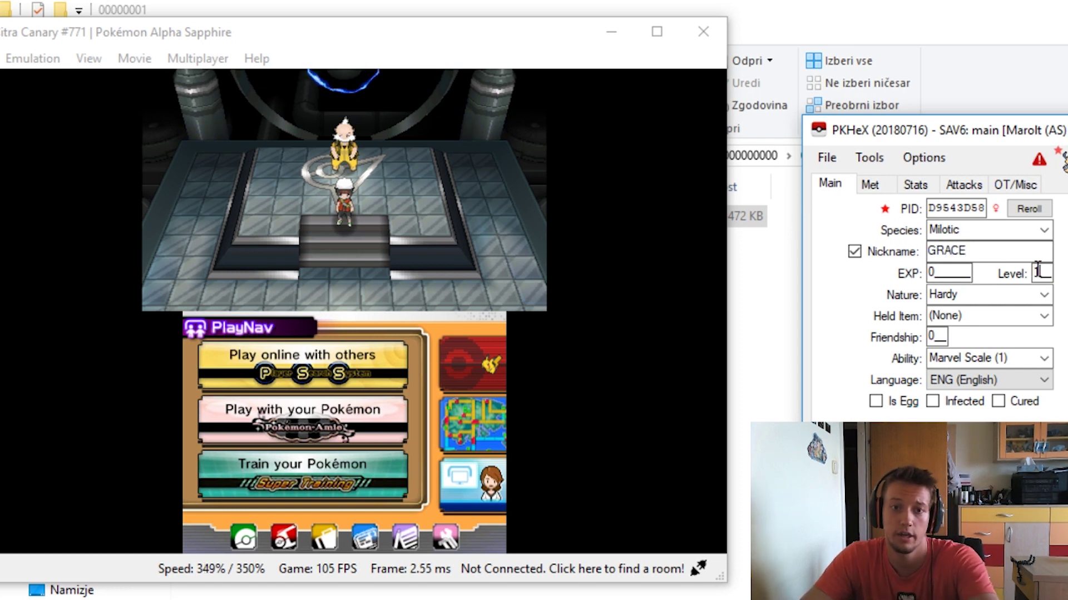
pyautogui.write('00')
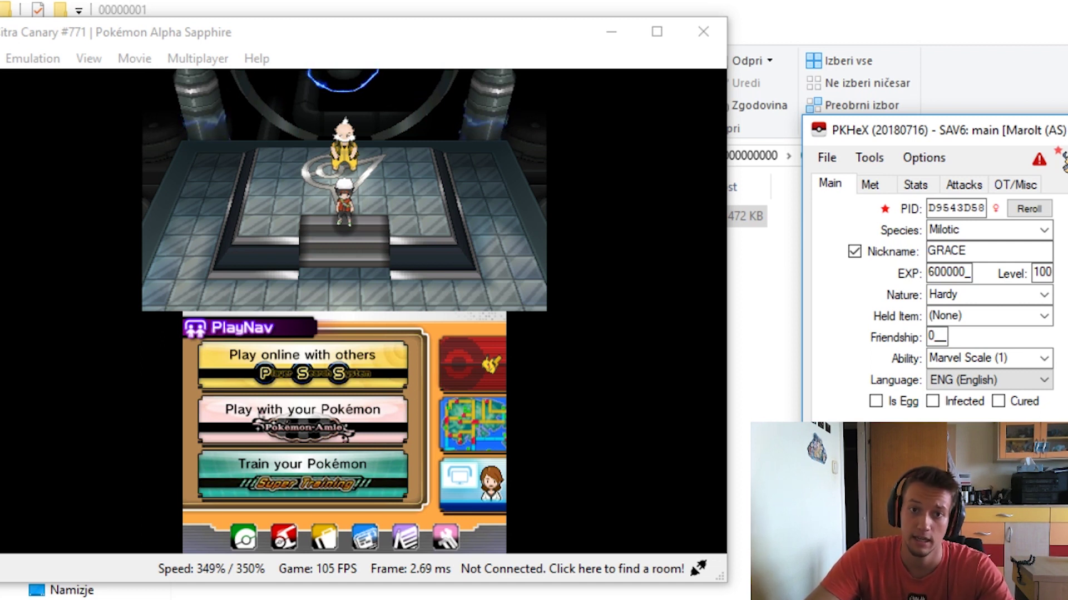
pyautogui.click(819, 155)
pyautogui.click(863, 234)
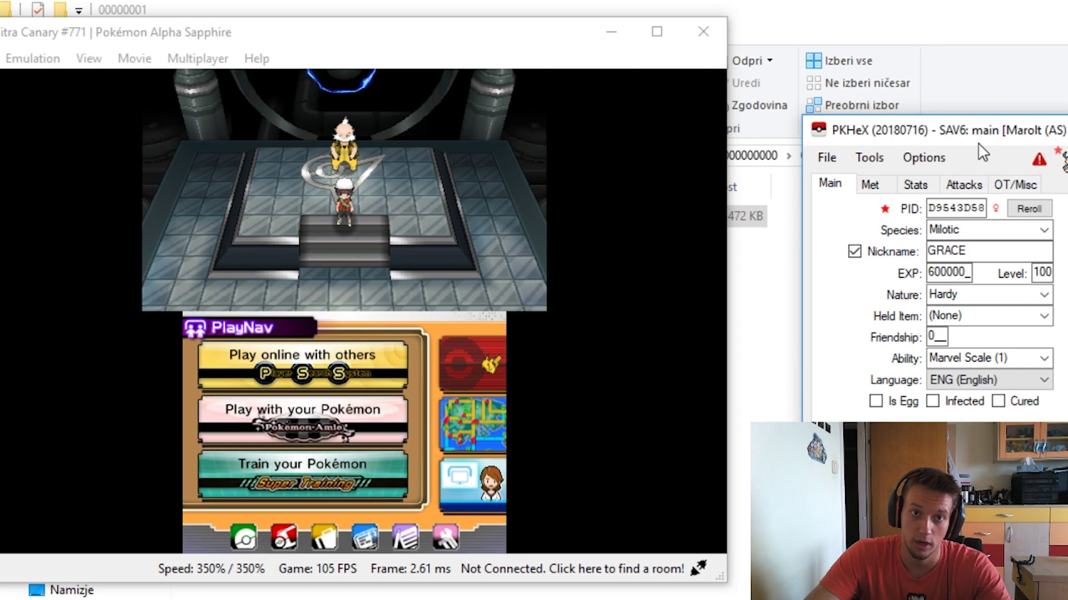
pyautogui.moveTo(984, 136)
pyautogui.mouseDown()
pyautogui.moveTo(573, 78)
pyautogui.moveTo(773, 90)
pyautogui.mouseUp()
# Step: Export the edited save as the main file, overwriting the existing 'main' save
pyautogui.click(637, 121)
pyautogui.moveTo(667, 187)
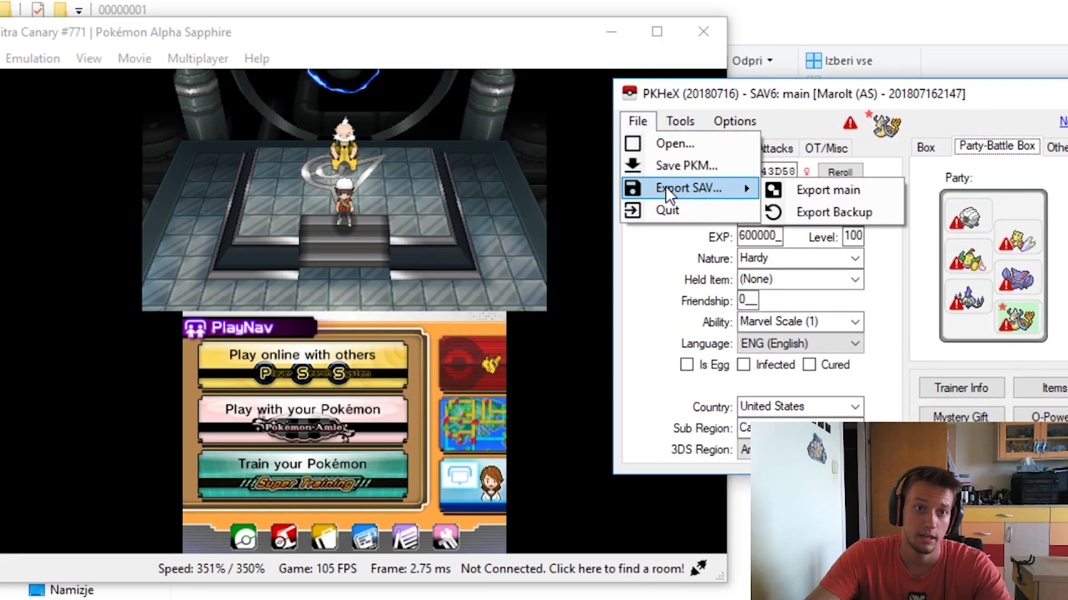
pyautogui.click(829, 186)
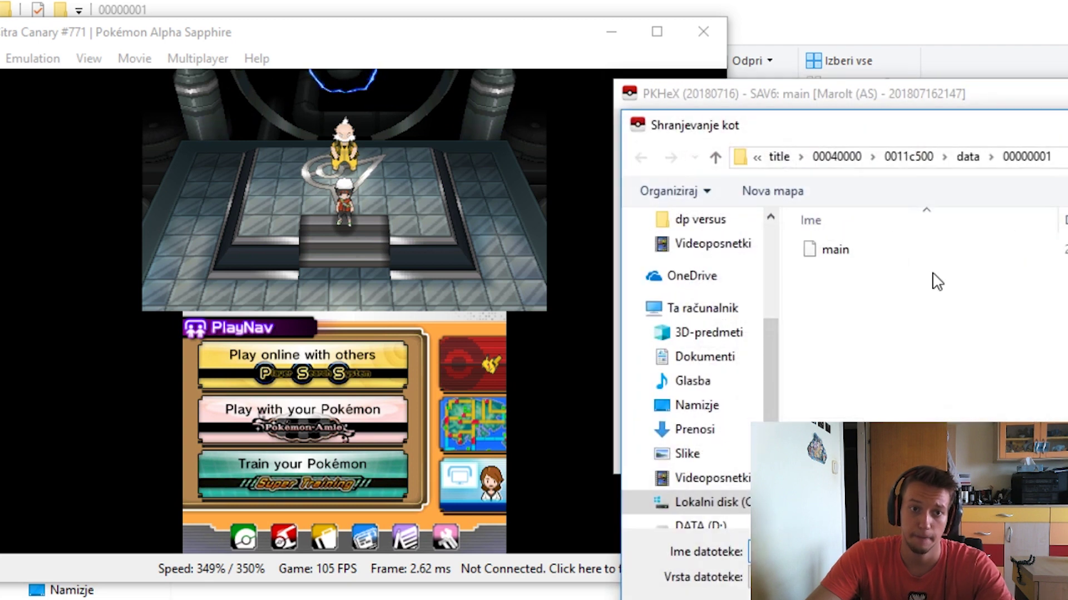
pyautogui.press('Return')
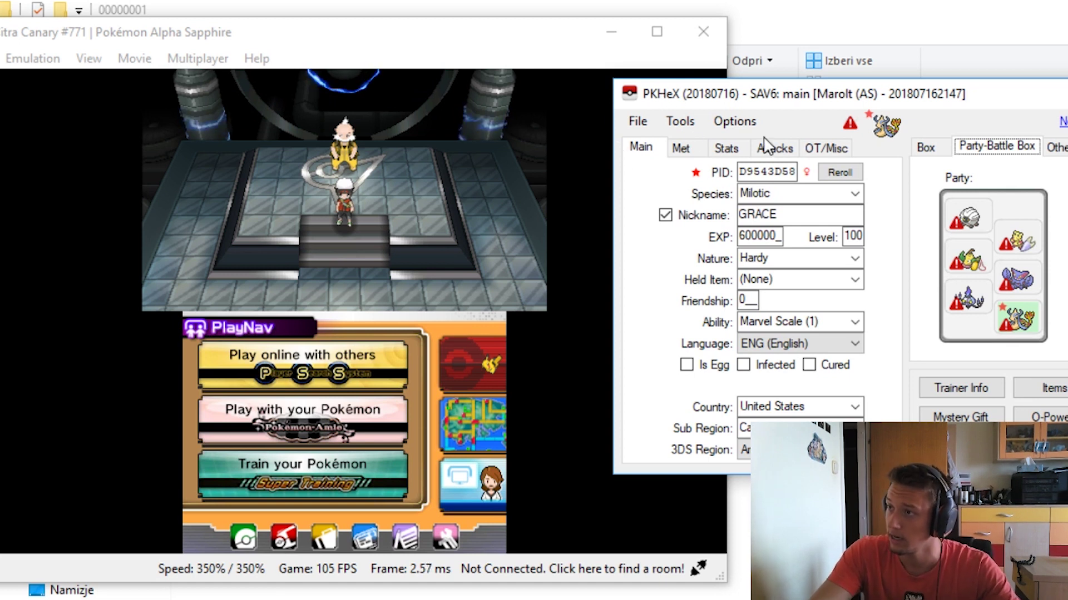
# Step: Bring the Citra window to the front and shift it slightly
pyautogui.click(170, 186)
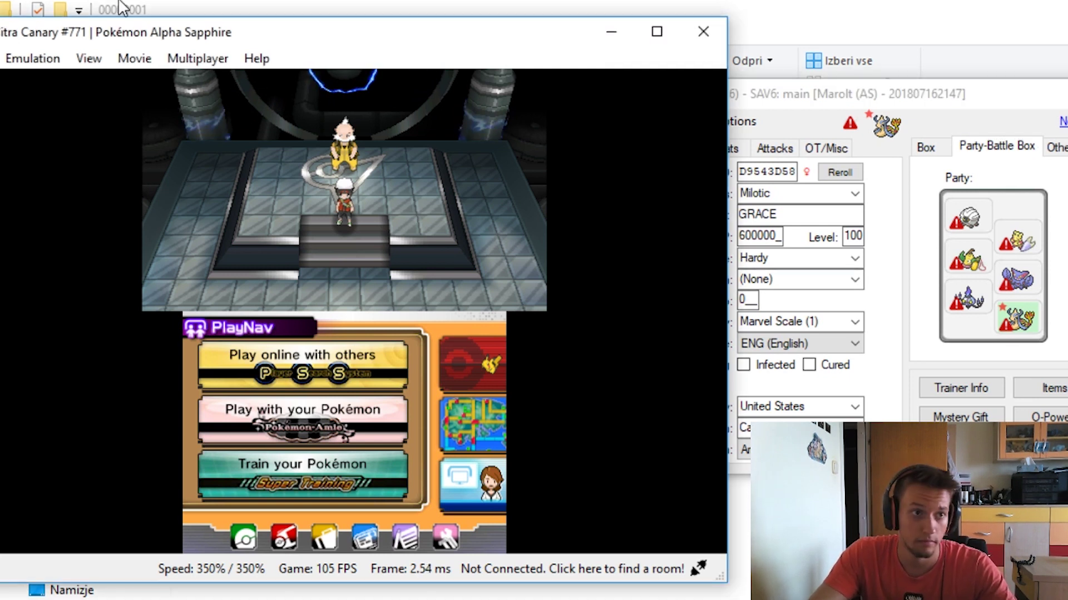
pyautogui.click(25, 53)
pyautogui.click(25, 53)
pyautogui.moveTo(42, 34); pyautogui.dragTo(79, 34)
# Step: Reload Alpha Sapphire from as.3ds in recent files, skip the intro and continue the save
pyautogui.click(15, 59)
pyautogui.moveTo(107, 147)
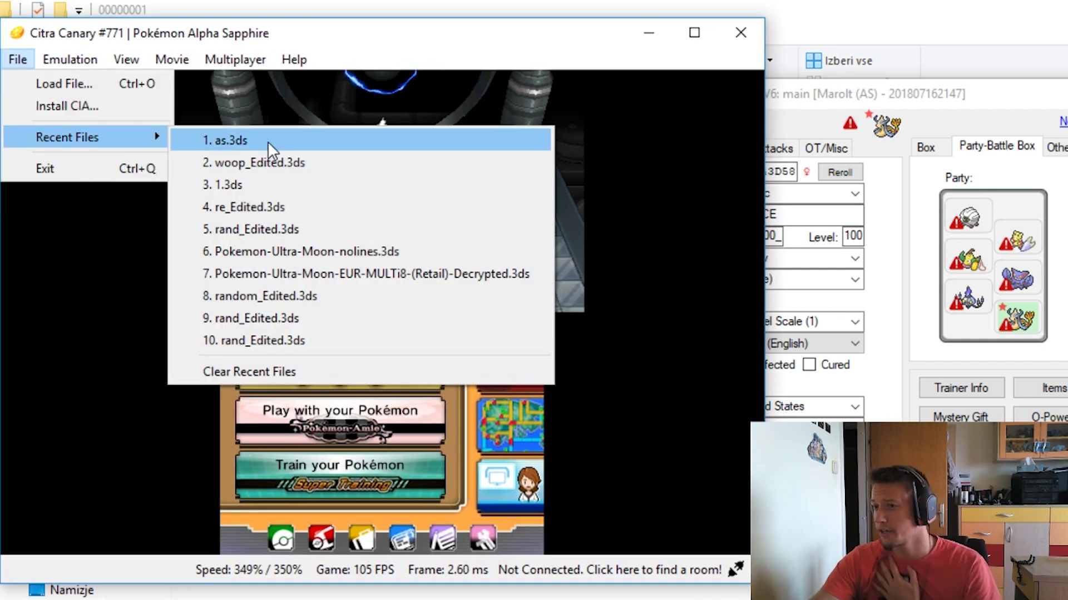
pyautogui.click(268, 143)
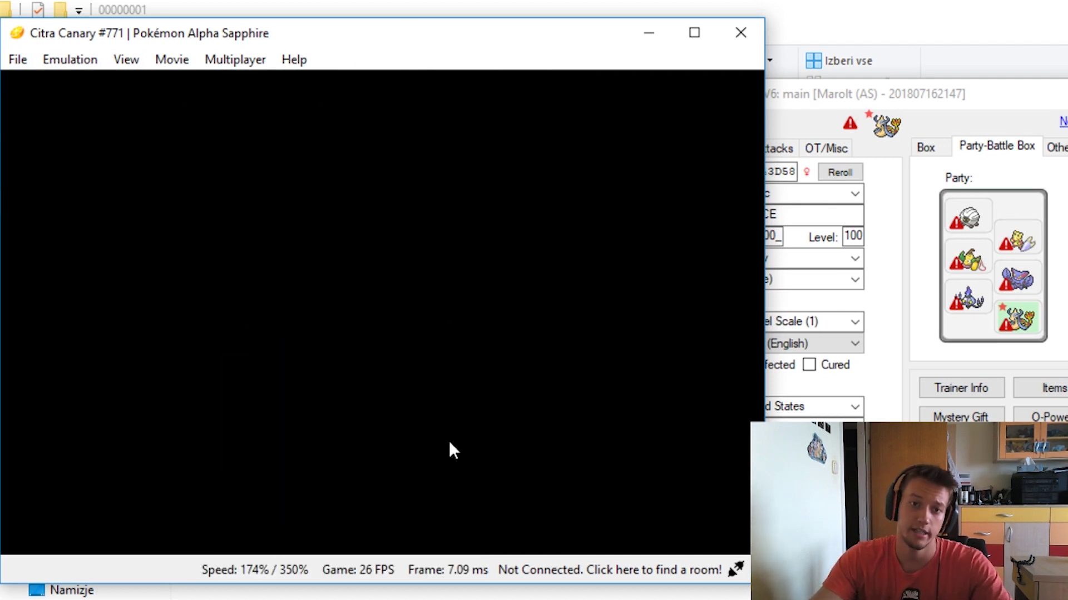
pyautogui.click(448, 440)
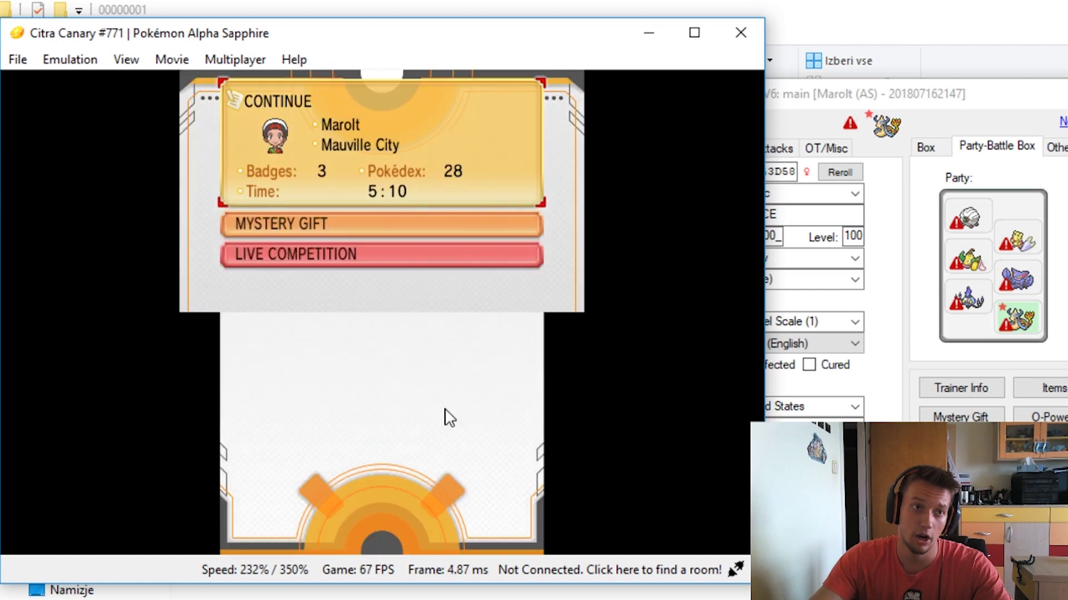
pyautogui.press('a')
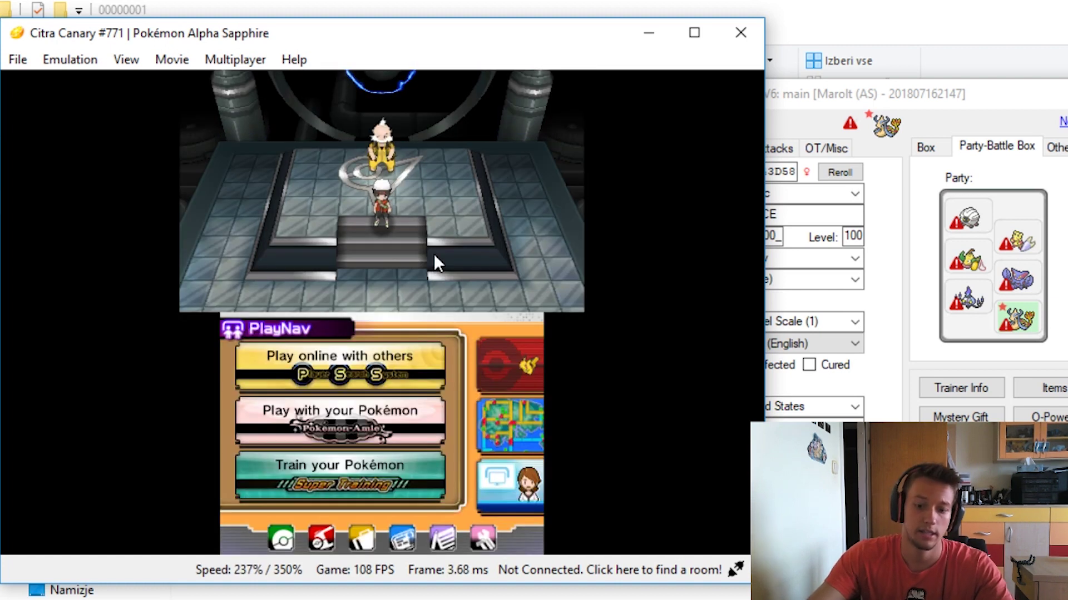
pyautogui.press('z')
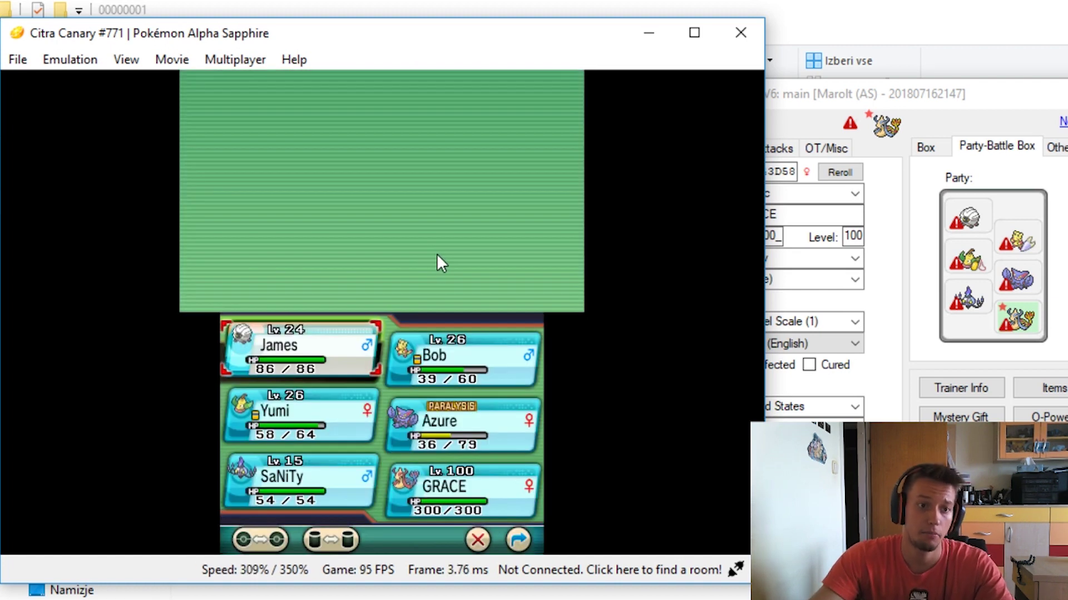
pyautogui.click(444, 501)
pyautogui.click(444, 502)
pyautogui.click(495, 421)
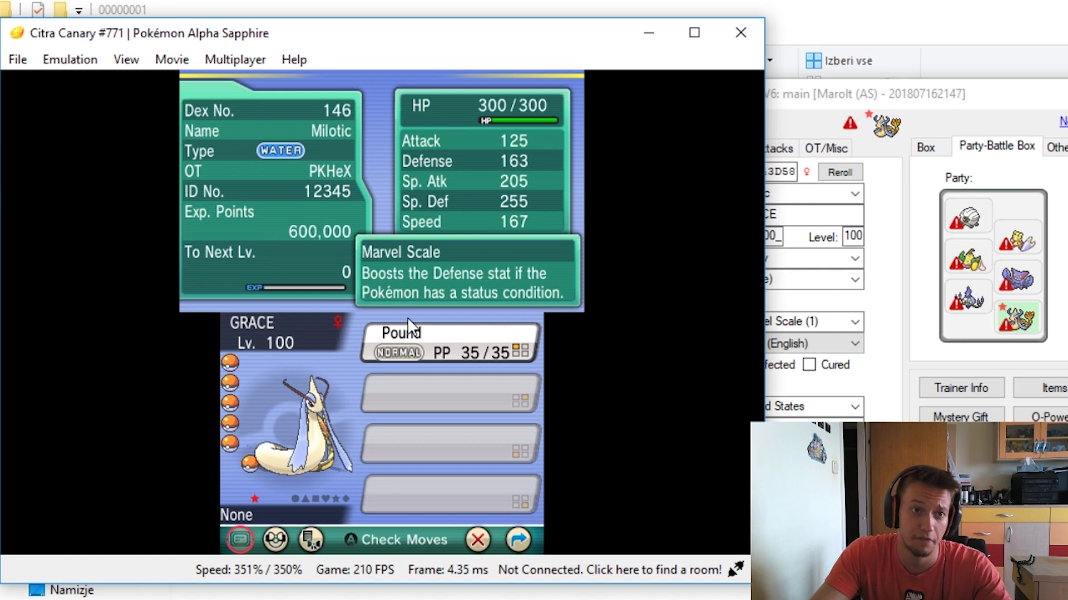
pyautogui.press('s')
pyautogui.press('s')
pyautogui.press('s')
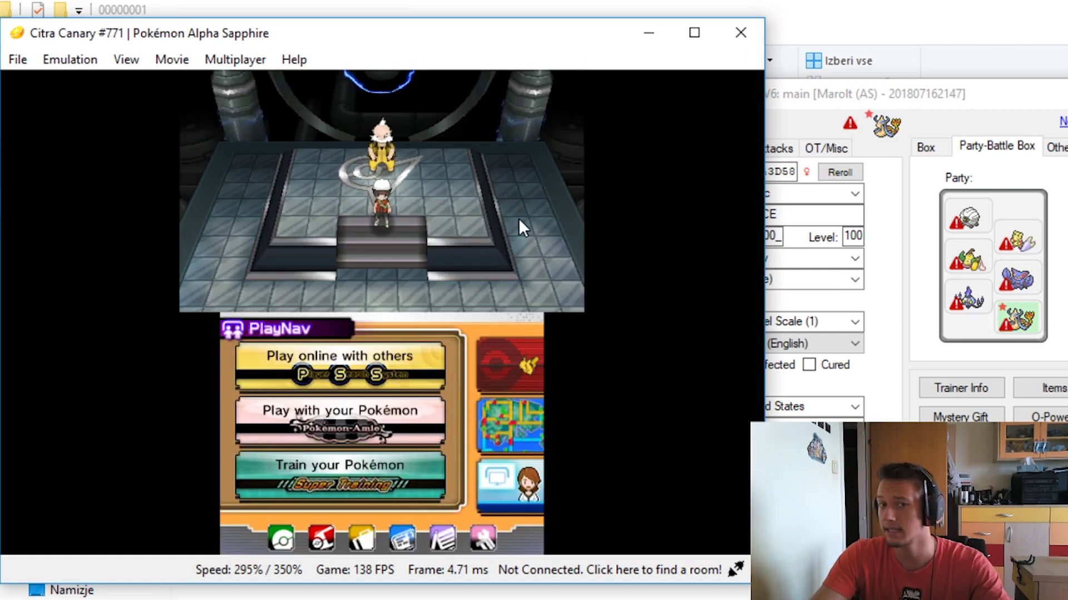